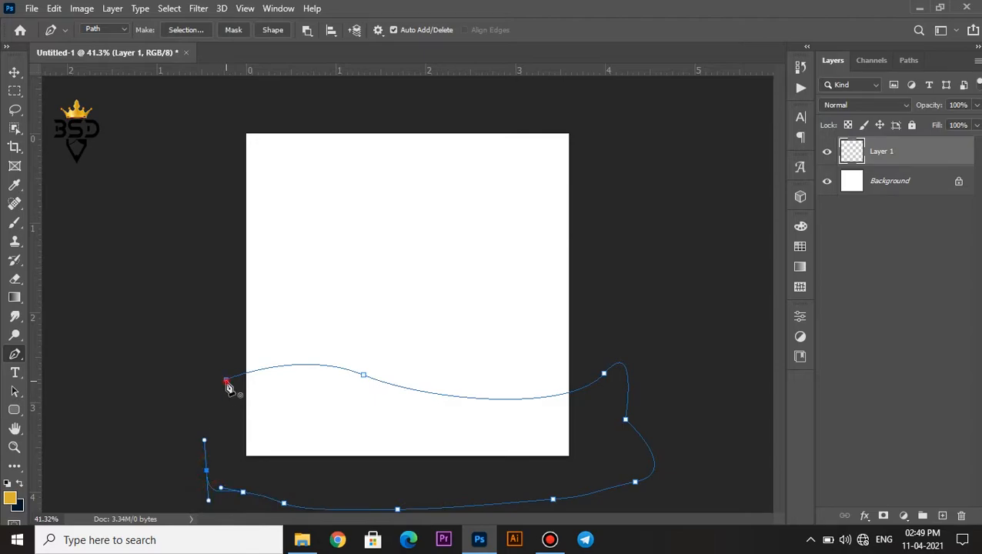
Convert the closed wave path into a new selection with a feather radius of 0 pixels.
{"action": "right_click", "coordinate": [344, 420]}
{"action": "left_click", "coordinate": [415, 148]}
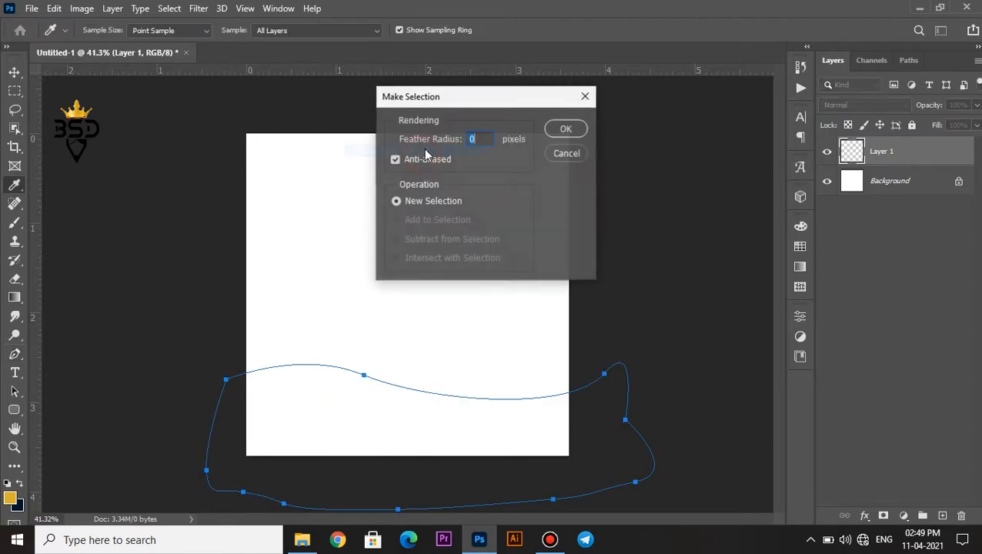
{"action": "left_click", "coordinate": [566, 131]}
Invert the selection, fill the area below the wave with gold on Layer 1, and deselect.
{"action": "key", "text": "x"}
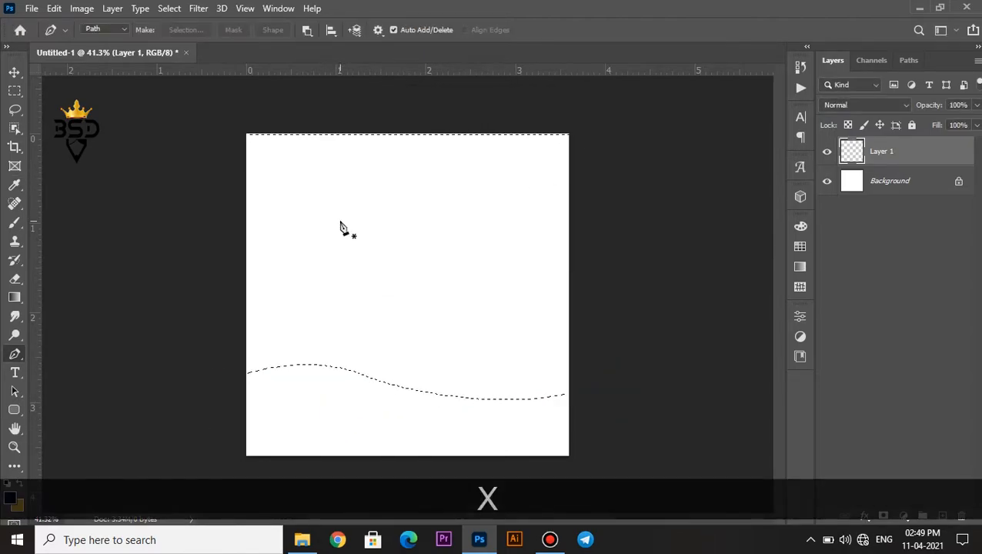
{"action": "key", "text": "ctrl+shift+i"}
{"action": "key", "text": "ctrl+BackSpace"}
{"action": "key", "text": "ctrl+d"}
{"action": "scroll", "coordinate": [364, 370], "scroll_direction": "up", "scroll_amount": 3}
{"action": "key", "text": "v"}
{"action": "scroll", "coordinate": [364, 371], "scroll_direction": "down", "scroll_amount": 2}
{"action": "scroll", "coordinate": [364, 370], "scroll_direction": "up", "scroll_amount": 1}
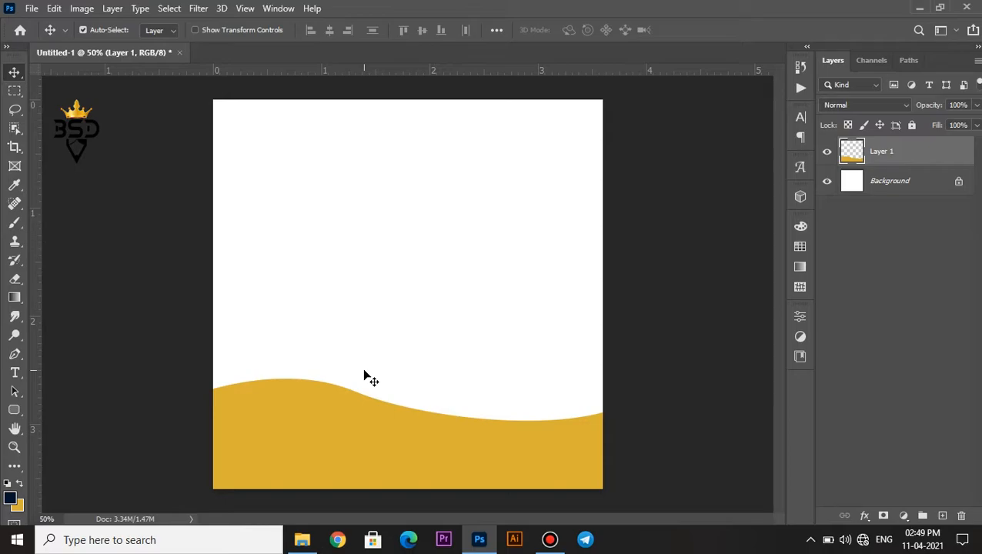
Duplicate the gold dune layer and flip the original Layer 1 horizontally.
{"action": "key", "text": "ctrl+j"}
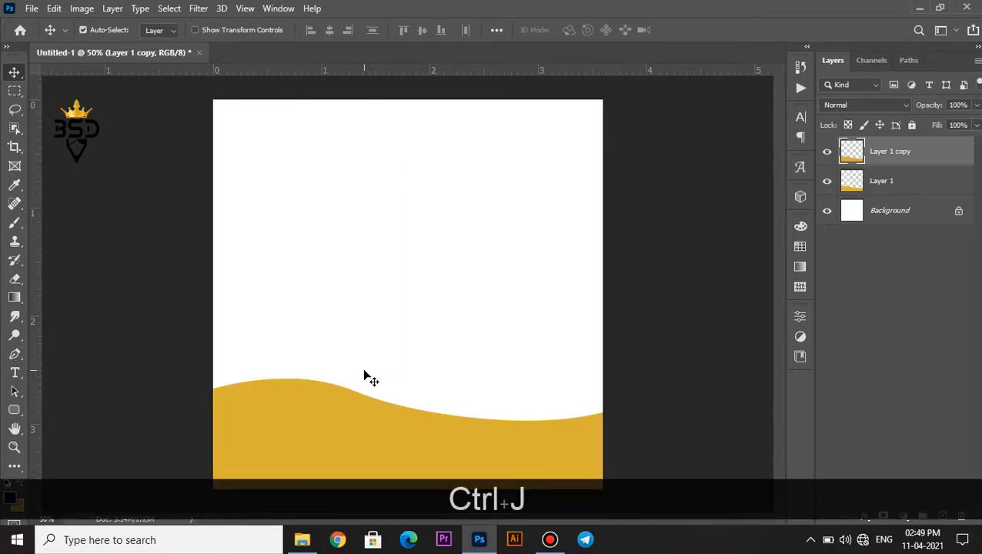
{"action": "left_click", "coordinate": [879, 182]}
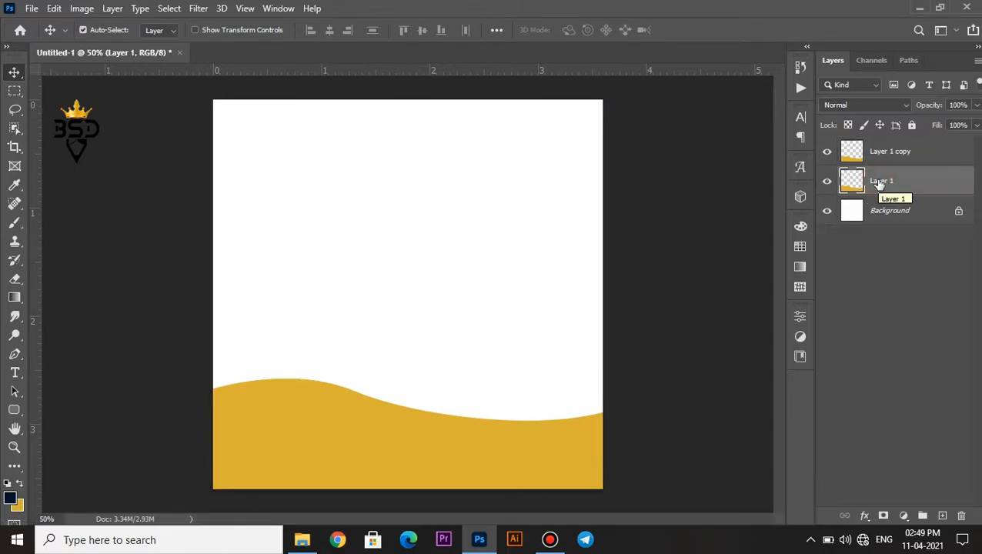
{"action": "key", "text": "ctrl+t"}
{"action": "right_click", "coordinate": [574, 422]}
{"action": "left_click", "coordinate": [596, 399]}
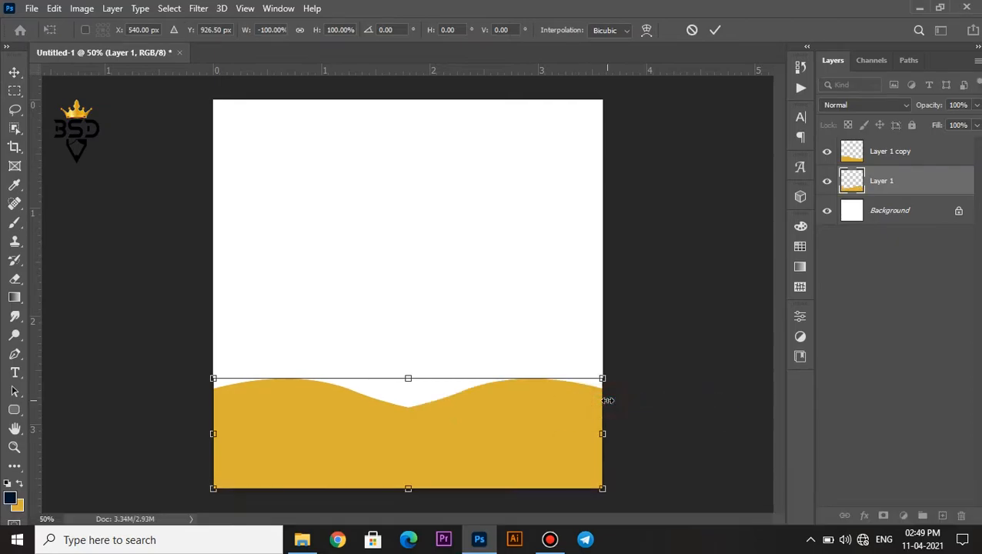
{"action": "key", "text": "Return"}
Apply a dark brown Color Overlay (826906) to the flipped dune on Layer 1.
{"action": "left_click", "coordinate": [862, 518]}
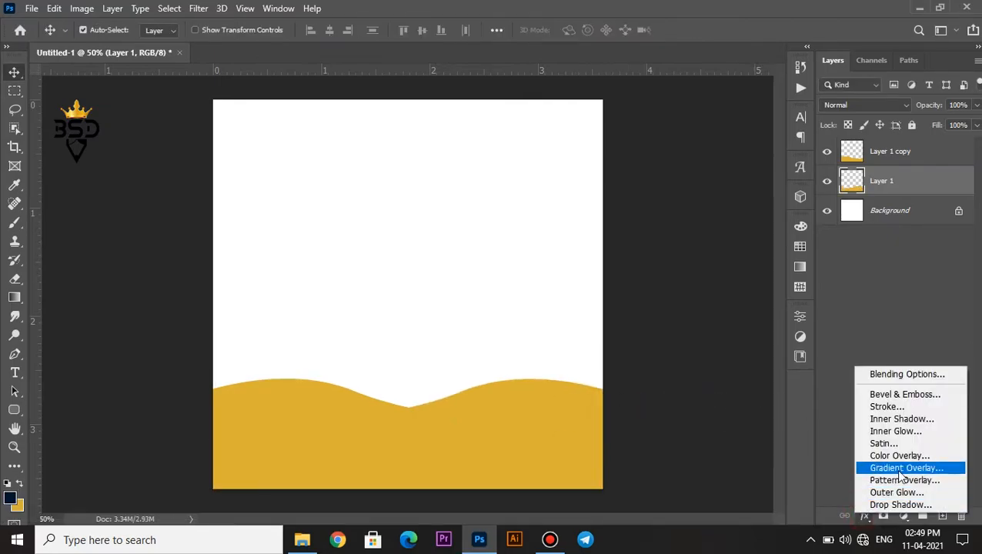
{"action": "left_click", "coordinate": [900, 454]}
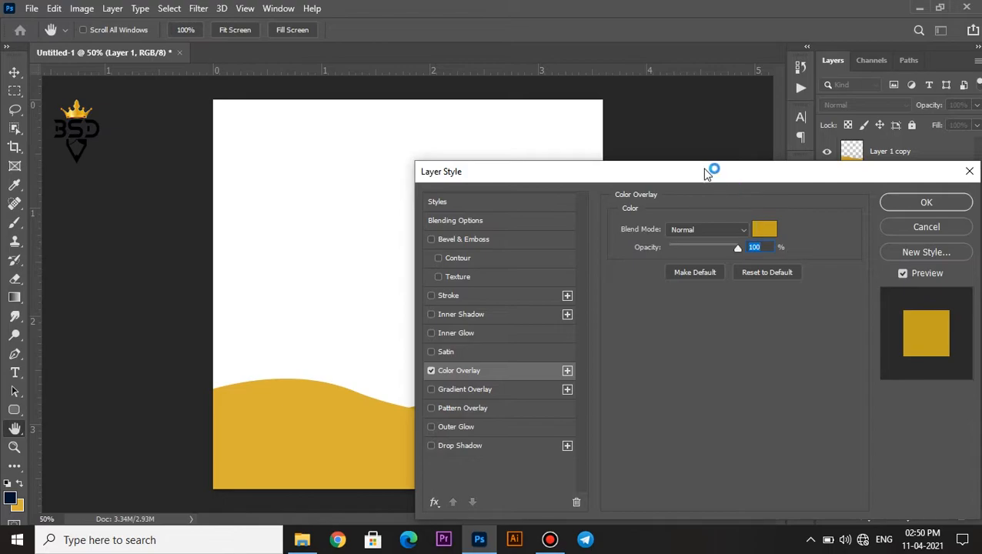
{"action": "left_click_drag", "start_coordinate": [712, 169], "coordinate": [849, 267]}
{"action": "left_click", "coordinate": [902, 328]}
{"action": "mouse_move", "coordinate": [722, 273]}
{"action": "left_mouse_down"}
{"action": "mouse_move", "coordinate": [720, 293]}
{"action": "mouse_move", "coordinate": [727, 281]}
{"action": "left_mouse_up"}
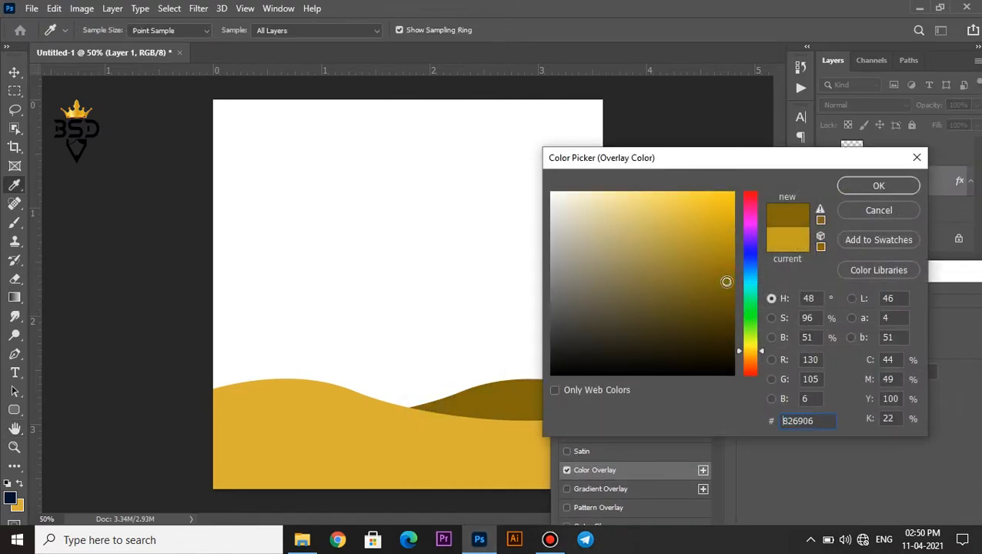
{"action": "left_click", "coordinate": [872, 188]}
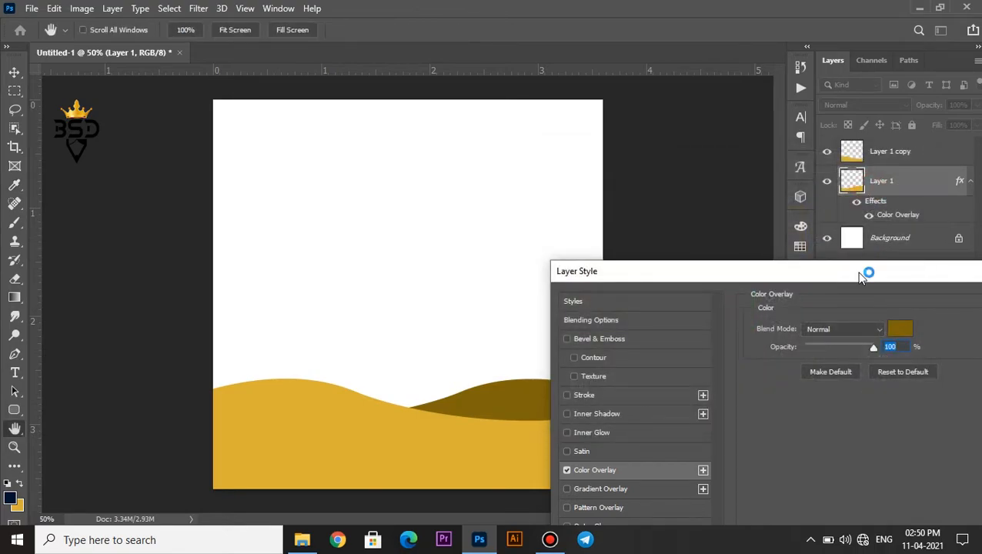
{"action": "left_click", "coordinate": [892, 302]}
Add a gradient fill layer above the Background using the Foreground to Background preset, and reverse the gradient.
{"action": "scroll", "coordinate": [562, 368], "scroll_direction": "down", "scroll_amount": 3}
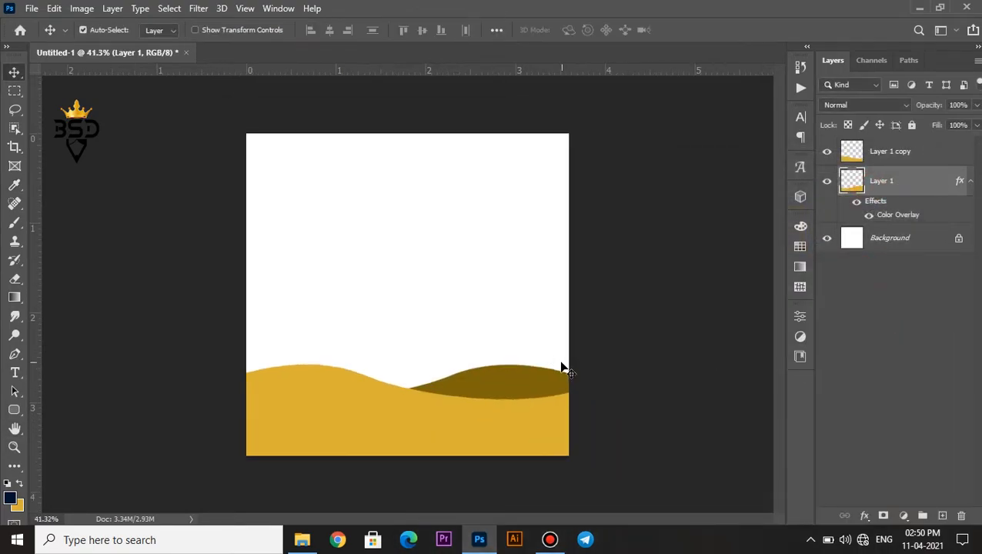
{"action": "scroll", "coordinate": [502, 370], "scroll_direction": "up", "scroll_amount": 5}
{"action": "key", "text": "space"}
{"action": "left_click_drag", "start_coordinate": [503, 374], "coordinate": [563, 328]}
{"action": "scroll", "coordinate": [563, 335], "scroll_direction": "down", "scroll_amount": 3}
{"action": "key", "text": "v"}
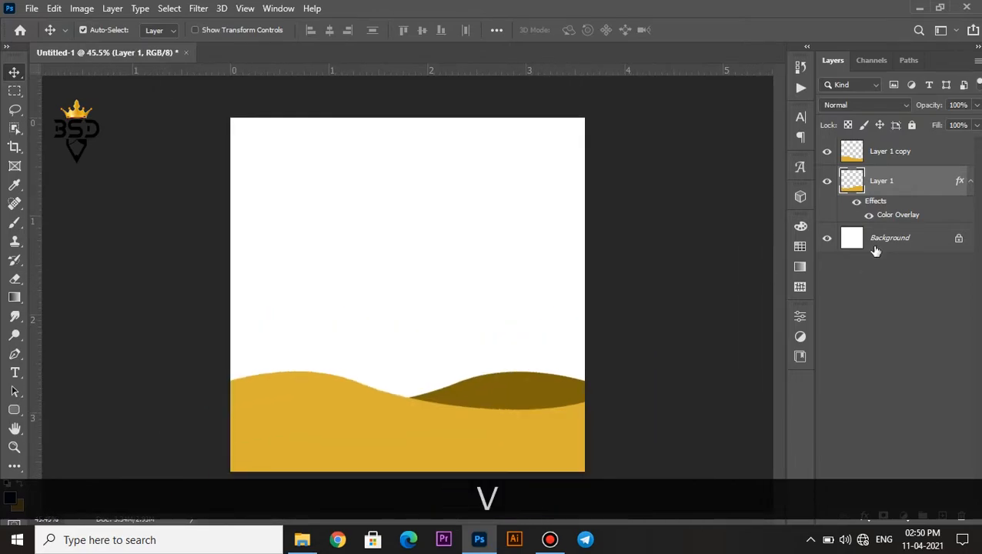
{"action": "left_click", "coordinate": [916, 244]}
{"action": "left_click", "coordinate": [901, 515]}
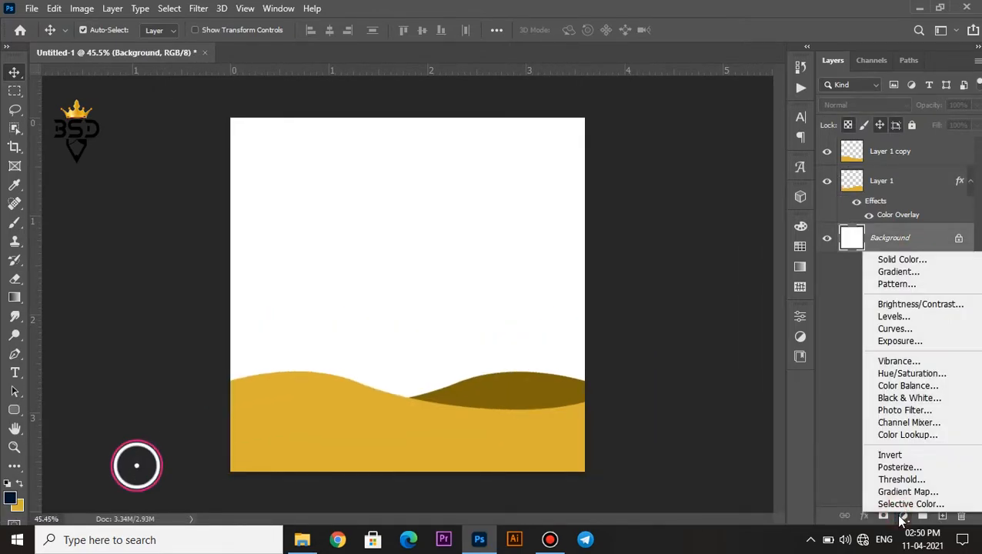
{"action": "left_click", "coordinate": [898, 271]}
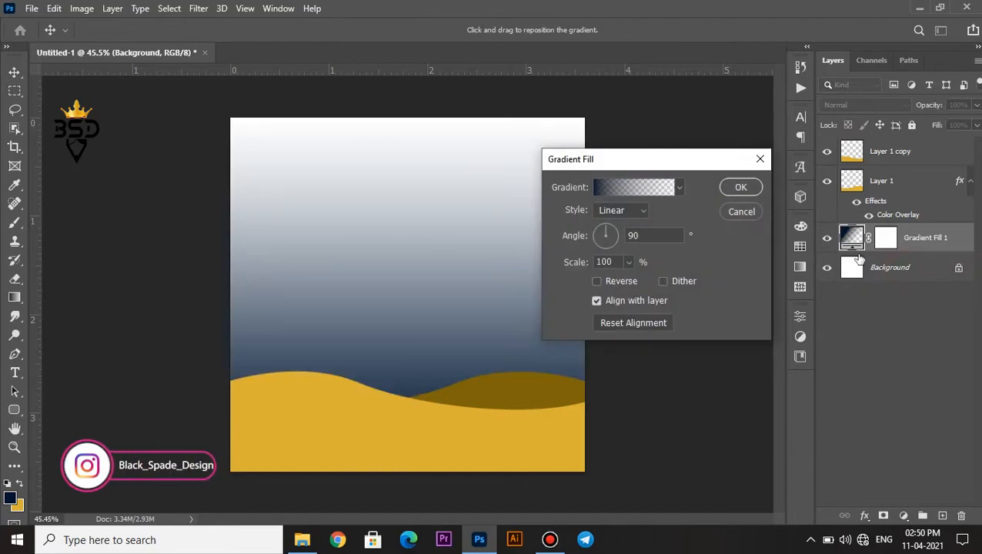
{"action": "left_click", "coordinate": [638, 190]}
{"action": "left_click", "coordinate": [628, 200]}
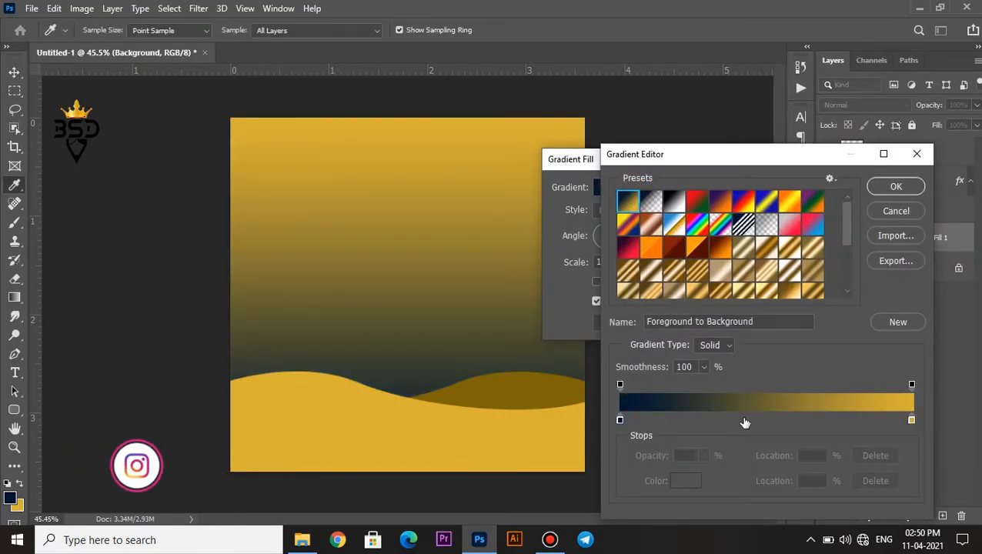
{"action": "left_click", "coordinate": [895, 187]}
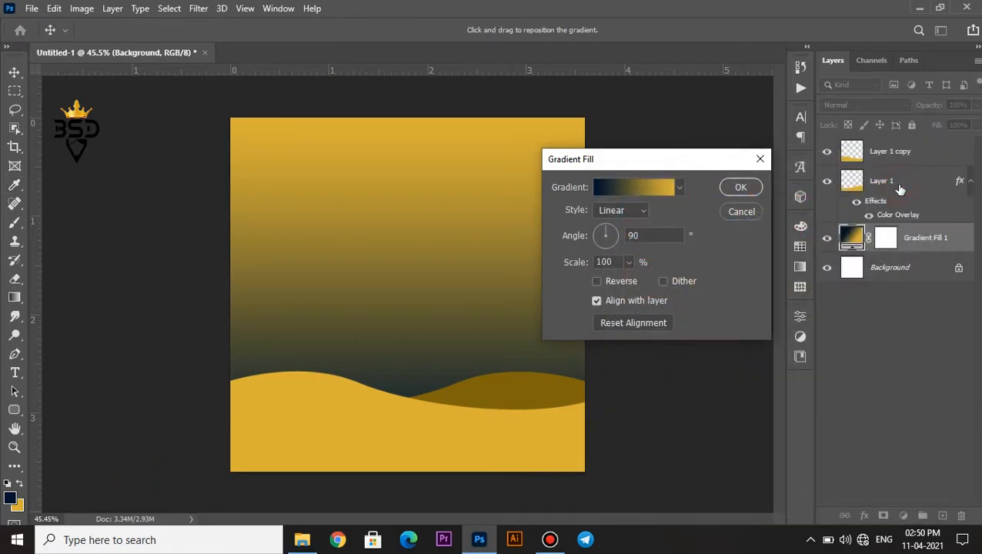
{"action": "left_click", "coordinate": [613, 281]}
Recolor the gradient's dark navy stop to light blue bcd9fb.
{"action": "left_click", "coordinate": [629, 187]}
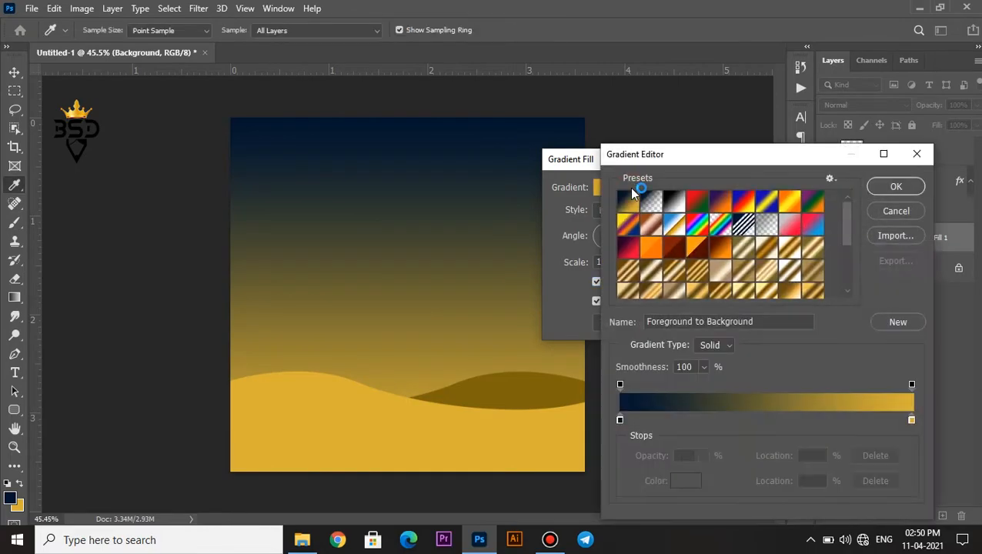
{"action": "left_click", "coordinate": [620, 420]}
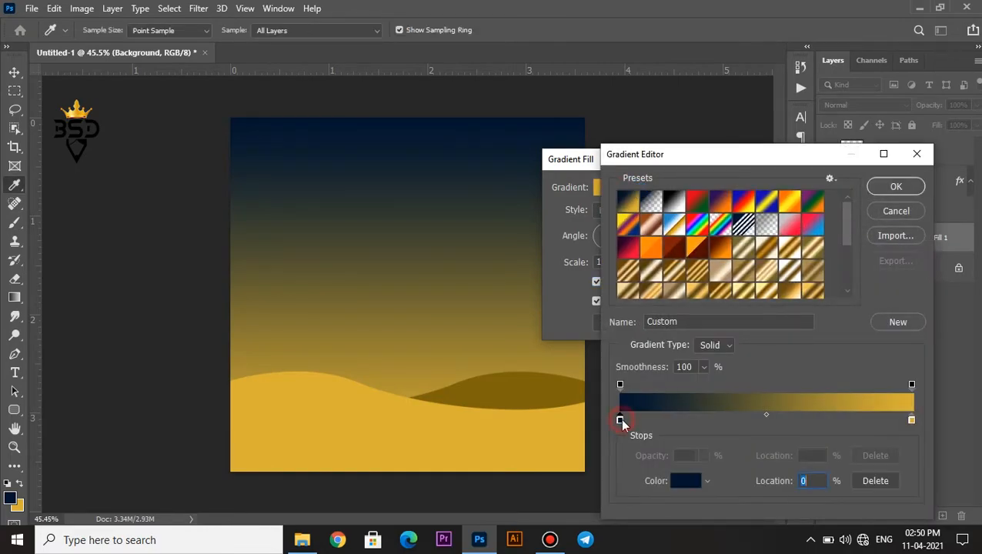
{"action": "left_click", "coordinate": [687, 480]}
{"action": "left_click_drag", "start_coordinate": [615, 204], "coordinate": [599, 195]}
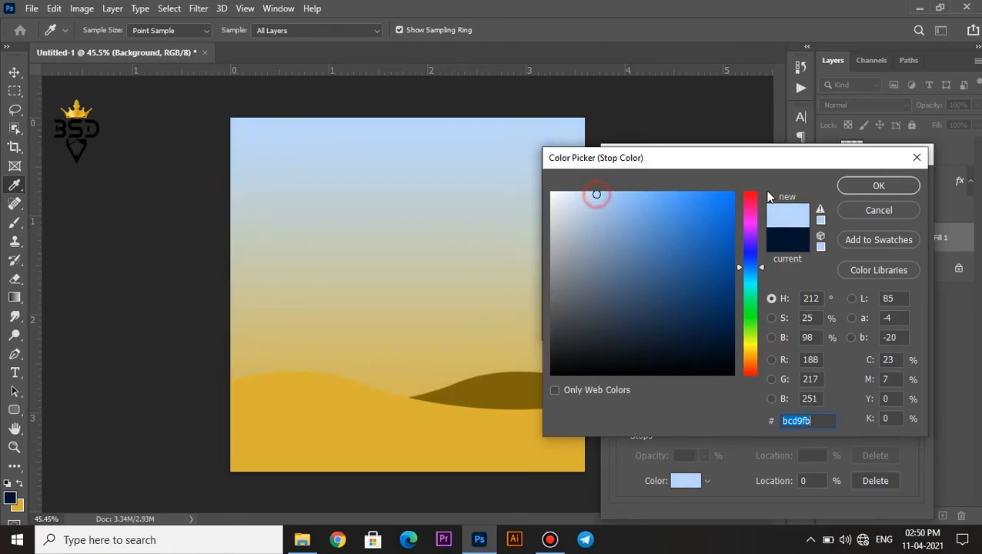
{"action": "left_click", "coordinate": [878, 186]}
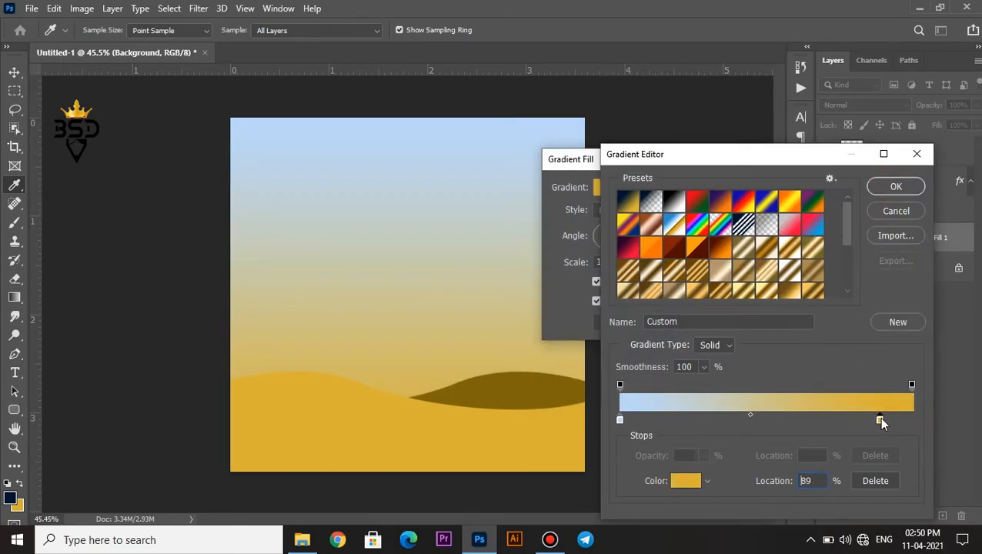
Shift the gold stop slightly inward and the light blue stop to 11%, and accept the gradient fill.
{"action": "left_click_drag", "start_coordinate": [881, 422], "coordinate": [898, 421]}
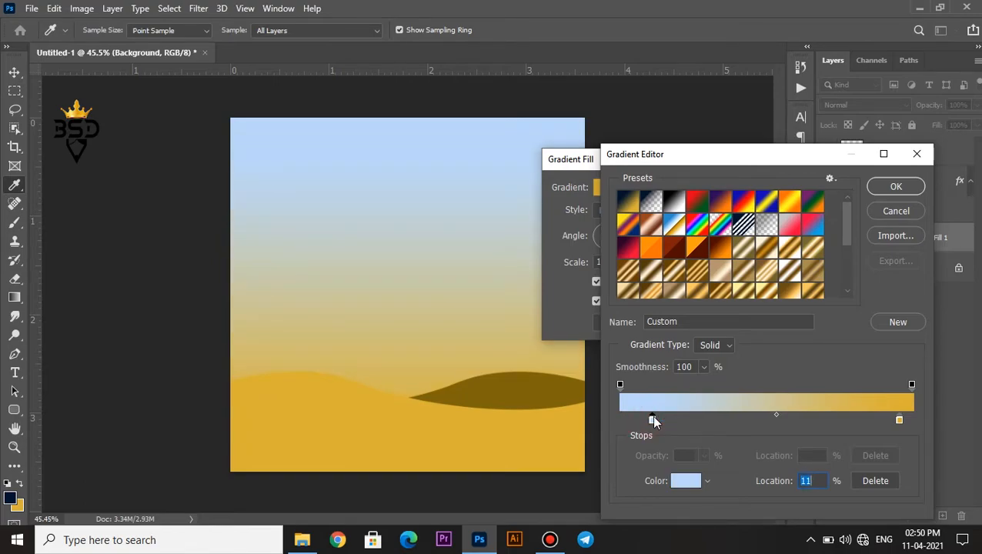
{"action": "left_click", "coordinate": [896, 186]}
{"action": "left_click", "coordinate": [742, 188]}
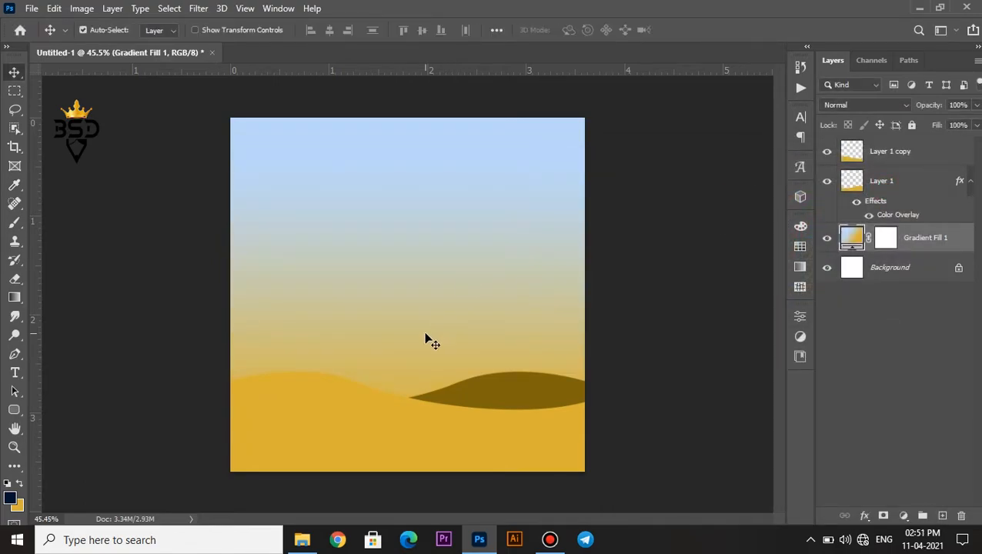
Place the mosque silhouette image 5032690 from File Explorer above the gradient fill layer.
{"action": "scroll", "coordinate": [427, 338], "scroll_direction": "up", "scroll_amount": 3}
{"action": "left_click_drag", "start_coordinate": [424, 359], "coordinate": [459, 311]}
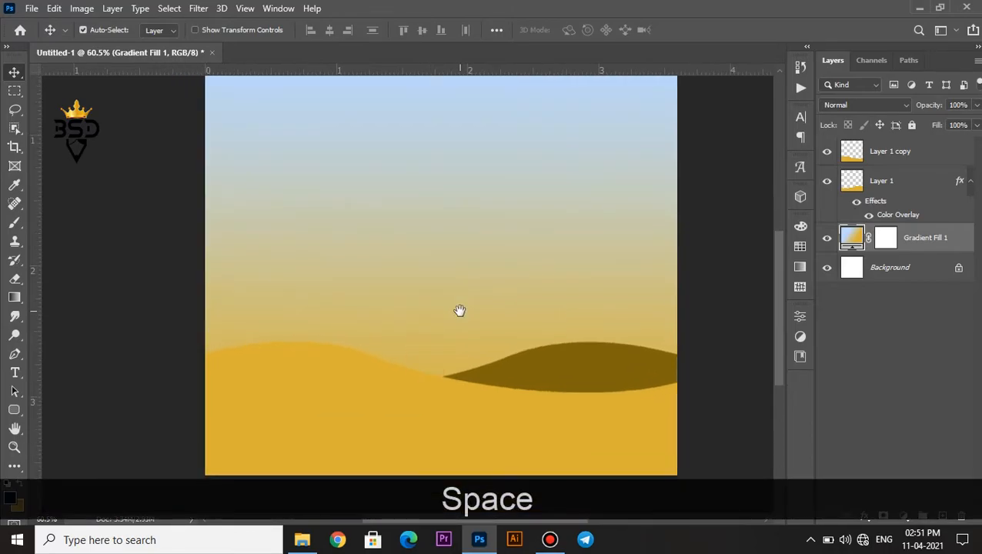
{"action": "left_click", "coordinate": [304, 539]}
{"action": "left_click_drag", "start_coordinate": [154, 114], "coordinate": [542, 303]}
{"action": "scroll", "coordinate": [508, 282], "scroll_direction": "down", "scroll_amount": 1}
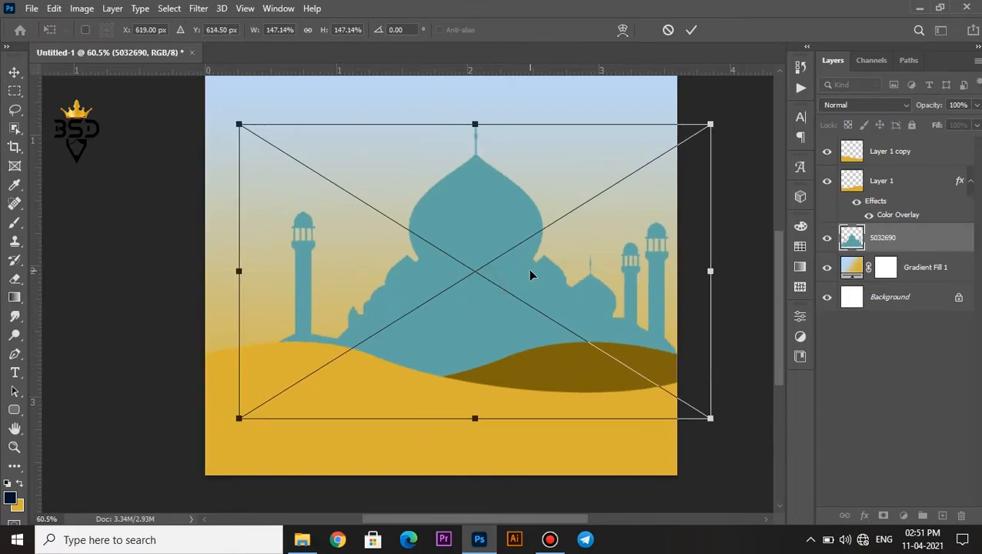
Scale the mosque silhouette down to about 80% and position it behind the dunes, right of the canvas center.
{"action": "left_click_drag", "start_coordinate": [631, 200], "coordinate": [566, 241]}
{"action": "left_click_drag", "start_coordinate": [503, 324], "coordinate": [541, 329]}
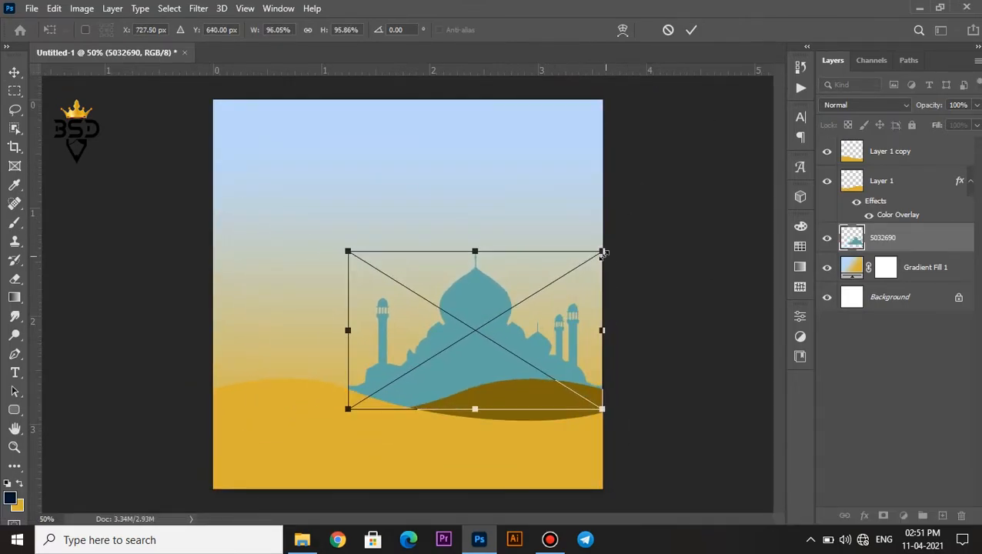
{"action": "left_click_drag", "start_coordinate": [602, 252], "coordinate": [580, 265]}
{"action": "left_click_drag", "start_coordinate": [520, 302], "coordinate": [519, 326]}
{"action": "left_click_drag", "start_coordinate": [581, 295], "coordinate": [588, 265]}
{"action": "left_click_drag", "start_coordinate": [520, 357], "coordinate": [465, 346]}
{"action": "left_click_drag", "start_coordinate": [565, 284], "coordinate": [544, 290]}
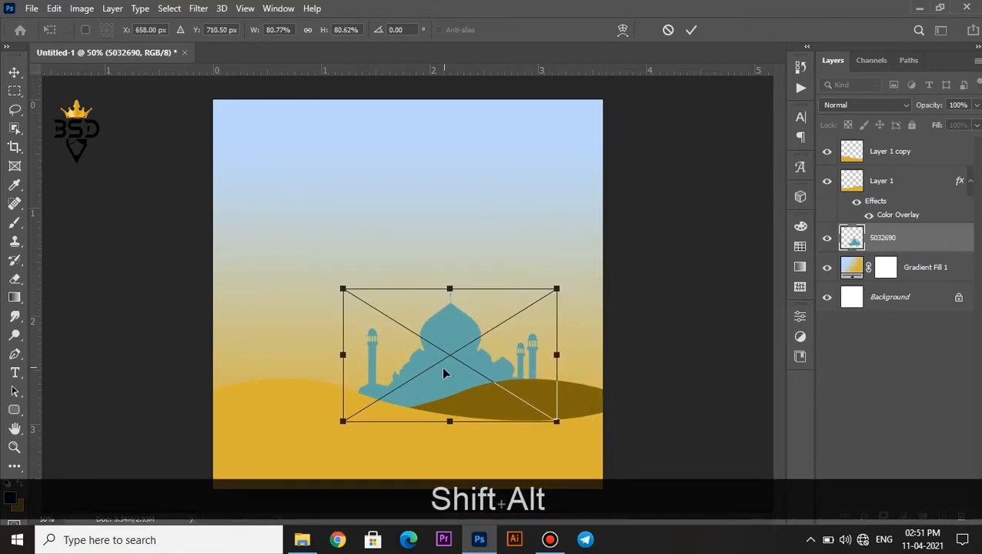
{"action": "scroll", "coordinate": [443, 373], "scroll_direction": "up", "scroll_amount": 1}
{"action": "key", "text": "Return"}
Apply a dark brown Color Overlay to the mosque silhouette and lower its layer opacity to 41%.
{"action": "left_click", "coordinate": [867, 521]}
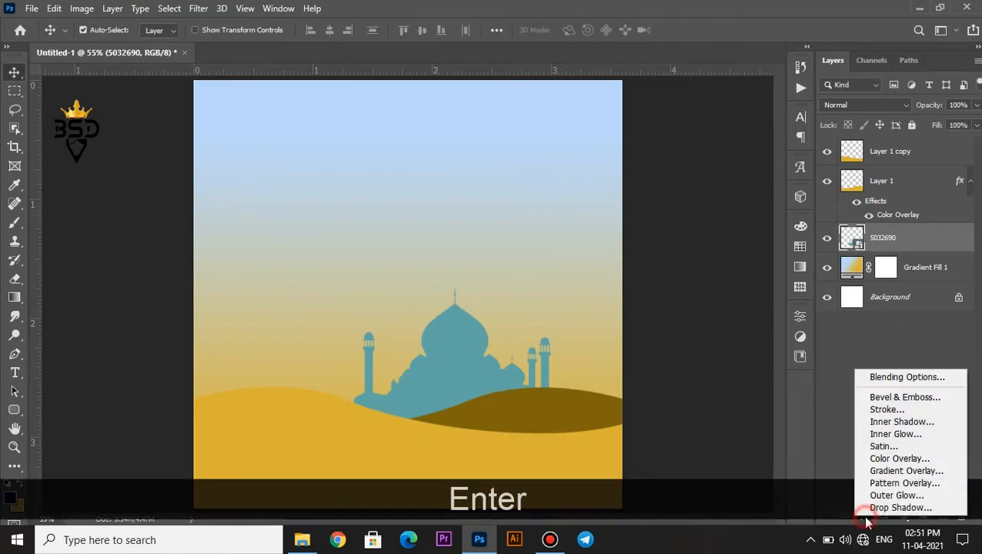
{"action": "left_click", "coordinate": [899, 459]}
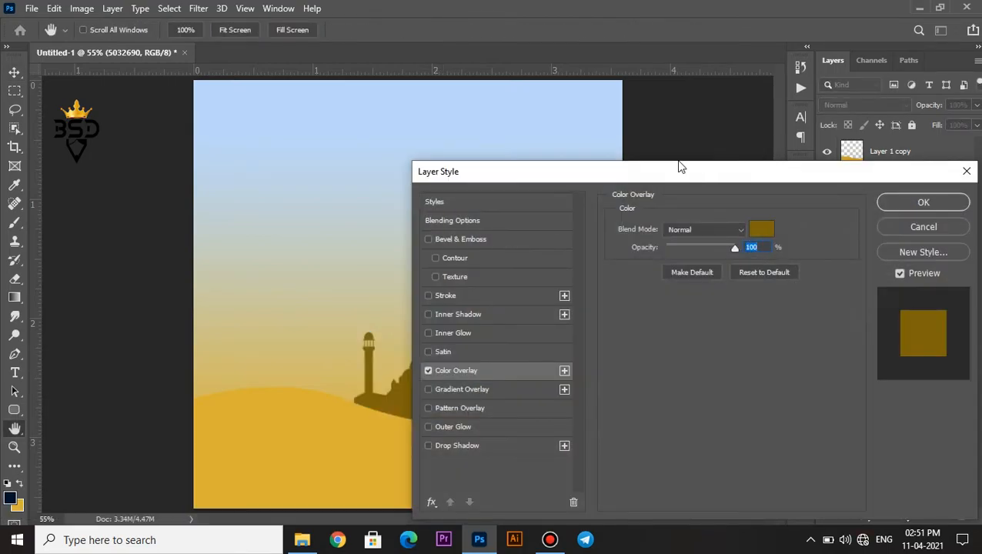
{"action": "left_click_drag", "start_coordinate": [652, 163], "coordinate": [700, 210]}
{"action": "left_click", "coordinate": [940, 244]}
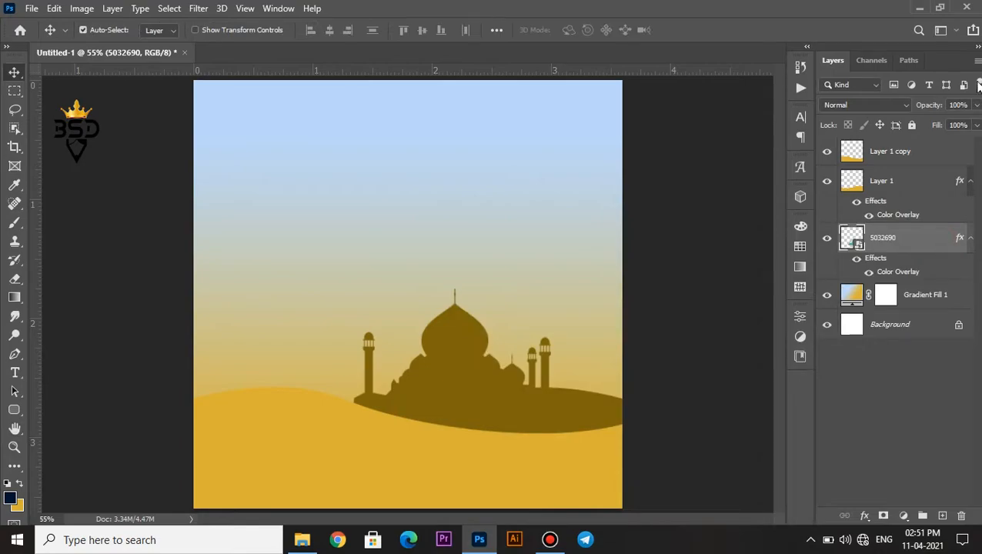
{"action": "left_click_drag", "start_coordinate": [929, 106], "coordinate": [886, 105]}
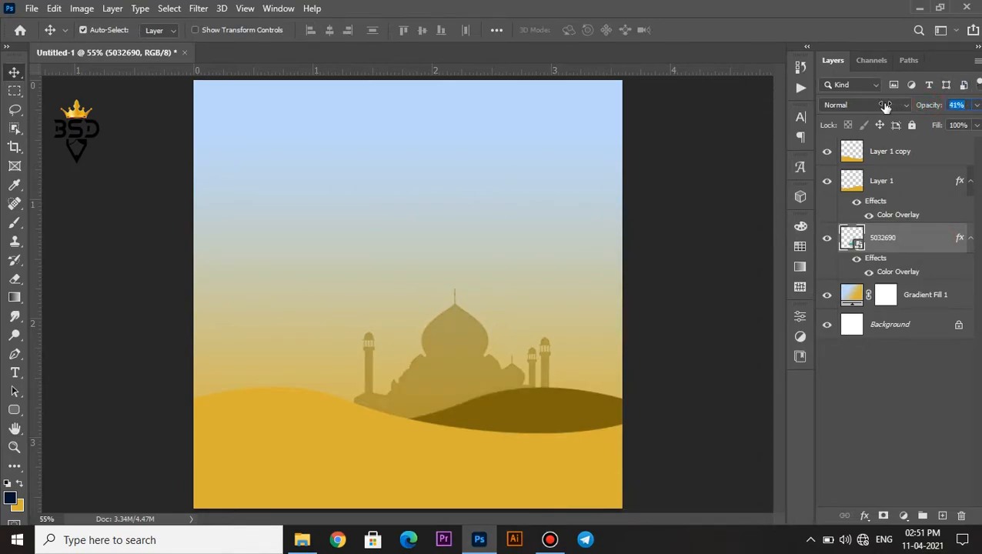
Nudge the mosque silhouette slightly to the left behind the dunes.
{"action": "key", "text": "Left"}
{"action": "key", "text": "Left"}
{"action": "key", "text": "Left"}
{"action": "key", "text": "Left"}
{"action": "key", "text": "Left"}
{"action": "key", "text": "Left"}
{"action": "key", "text": "Left"}
{"action": "key", "text": "Left"}
{"action": "key", "text": "Left"}
{"action": "key", "text": "Left"}
{"action": "key", "text": "Left"}
{"action": "key", "text": "Left"}
{"action": "key", "text": "Left"}
{"action": "key", "text": "Left"}
{"action": "key", "text": "Left"}
{"action": "key", "text": "Left"}
{"action": "key", "text": "Left"}
{"action": "key", "text": "Left"}
{"action": "key", "text": "Left"}
{"action": "key", "text": "Left"}
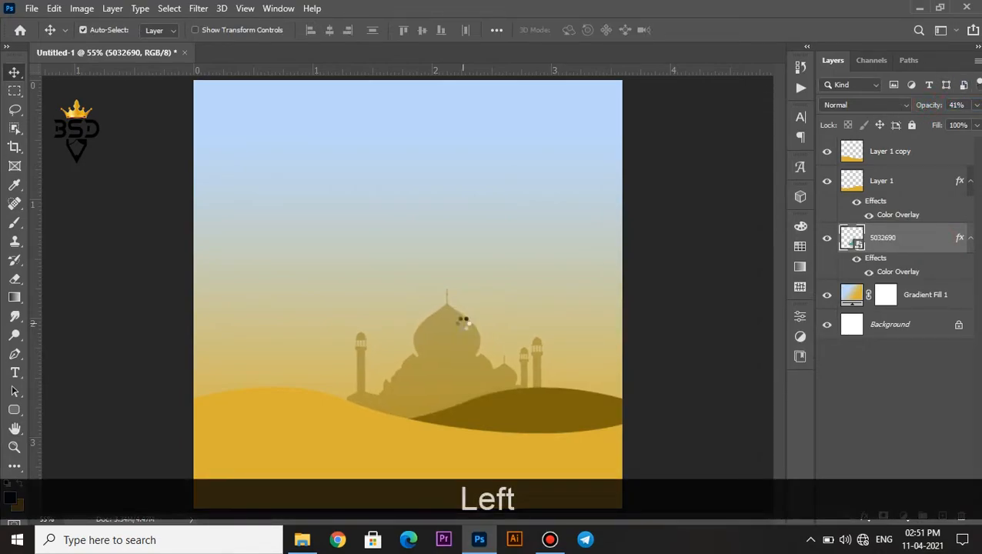
{"action": "scroll", "coordinate": [462, 323], "scroll_direction": "down", "scroll_amount": 1}
{"action": "scroll", "coordinate": [421, 371], "scroll_direction": "up", "scroll_amount": 1}
{"action": "key", "text": "space"}
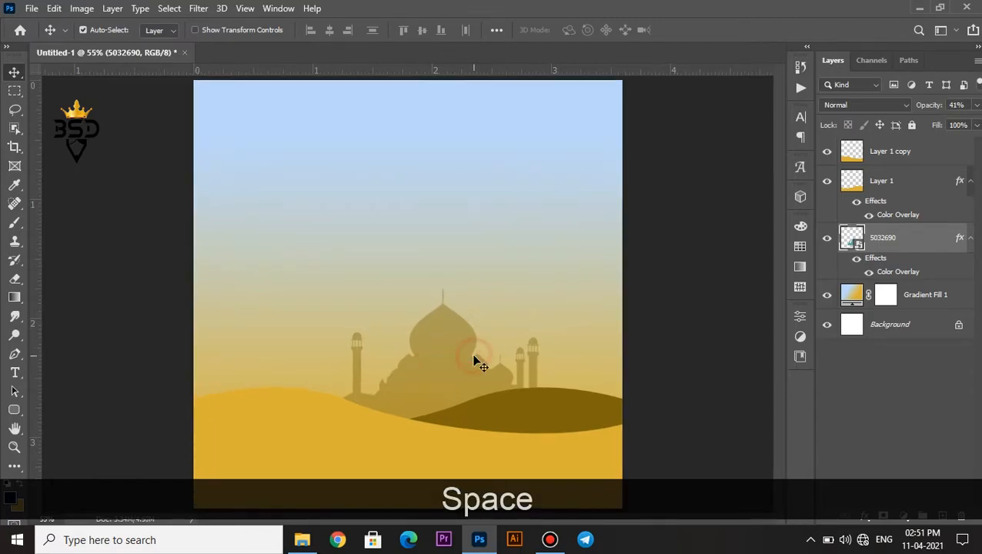
Scale the mosque silhouette down a little more and move it slightly down and left behind the dunes.
{"action": "scroll", "coordinate": [475, 360], "scroll_direction": "up", "scroll_amount": 1}
{"action": "key", "text": "ctrl+t"}
{"action": "left_click_drag", "start_coordinate": [568, 278], "coordinate": [543, 286]}
{"action": "left_click_drag", "start_coordinate": [443, 347], "coordinate": [434, 360]}
{"action": "key", "text": "Return"}
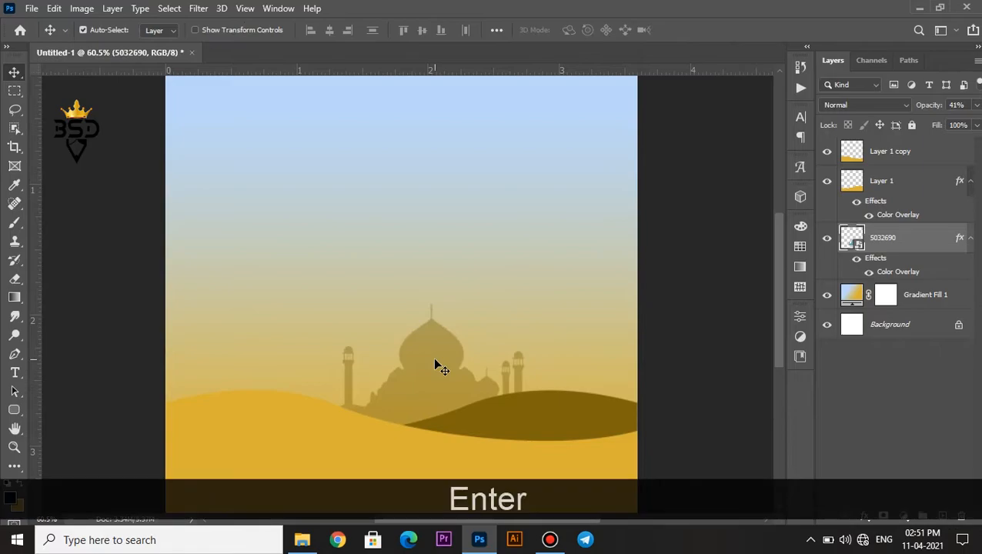
Place the camel silhouette image from File Explorer above the mosque layer.
{"action": "scroll", "coordinate": [433, 357], "scroll_direction": "down", "scroll_amount": 3}
{"action": "key", "text": "space"}
{"action": "scroll", "coordinate": [480, 352], "scroll_direction": "up", "scroll_amount": 5}
{"action": "left_click_drag", "start_coordinate": [473, 368], "coordinate": [543, 320]}
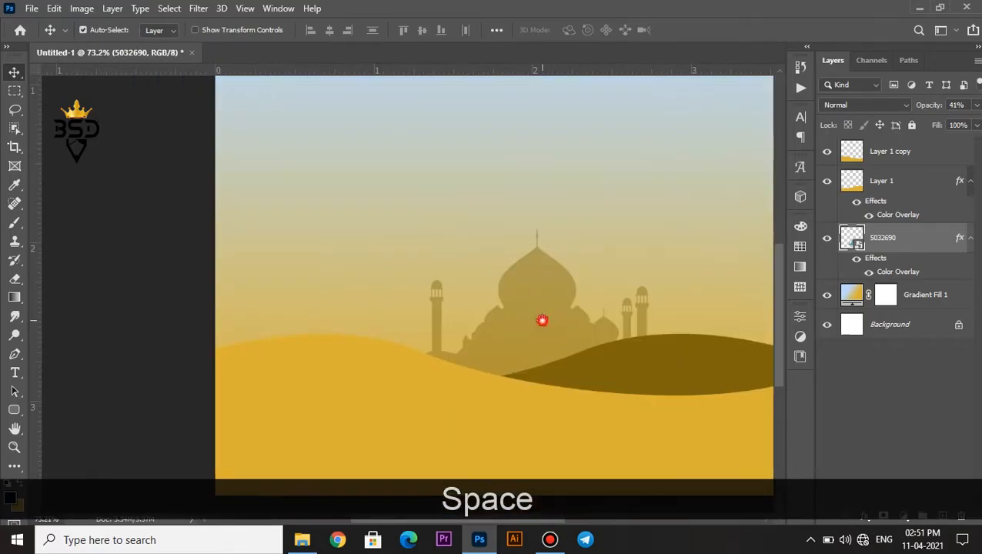
{"action": "left_click", "coordinate": [301, 539]}
{"action": "left_click_drag", "start_coordinate": [238, 143], "coordinate": [299, 213]}
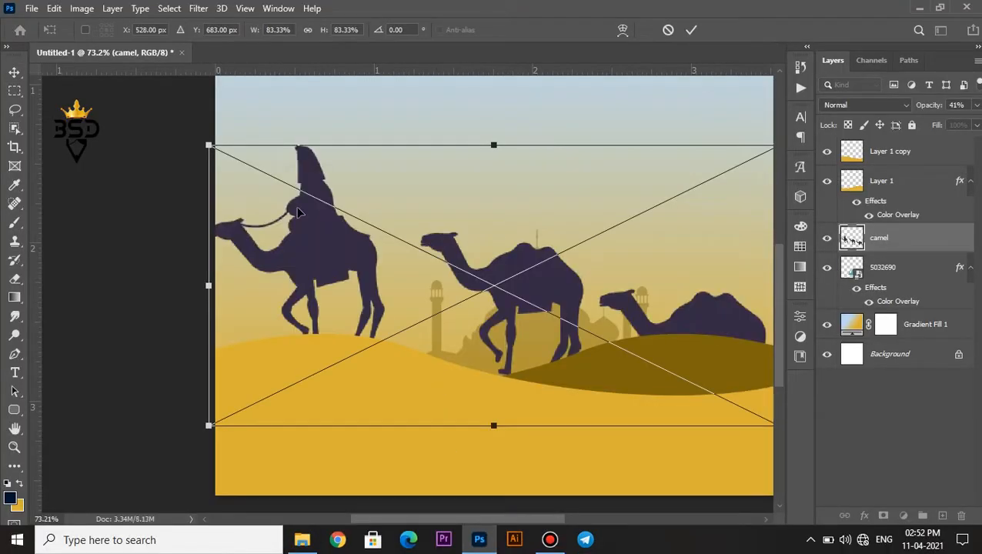
Scale the camel silhouettes down to about 42%, rotate them about 3°, and place them along the front dune's crest.
{"action": "left_click_drag", "start_coordinate": [212, 146], "coordinate": [371, 225]}
{"action": "left_click_drag", "start_coordinate": [559, 286], "coordinate": [461, 286]}
{"action": "left_click_drag", "start_coordinate": [522, 228], "coordinate": [472, 257]}
{"action": "left_click_drag", "start_coordinate": [451, 294], "coordinate": [440, 327]}
{"action": "scroll", "coordinate": [420, 341], "scroll_direction": "up", "scroll_amount": 3}
{"action": "left_click_drag", "start_coordinate": [515, 326], "coordinate": [522, 335]}
{"action": "scroll", "coordinate": [457, 336], "scroll_direction": "up", "scroll_amount": 2}
{"action": "mouse_move", "coordinate": [457, 337]}
{"action": "left_mouse_down"}
{"action": "mouse_move", "coordinate": [454, 358]}
{"action": "mouse_move", "coordinate": [452, 335]}
{"action": "left_mouse_up"}
{"action": "left_click_drag", "start_coordinate": [397, 301], "coordinate": [533, 315]}
Warp the camel silhouettes so the feet of all three camels follow the dune's sloping crest.
{"action": "right_click", "coordinate": [533, 316]}
{"action": "left_click", "coordinate": [564, 221]}
{"action": "left_click_drag", "start_coordinate": [449, 344], "coordinate": [445, 333]}
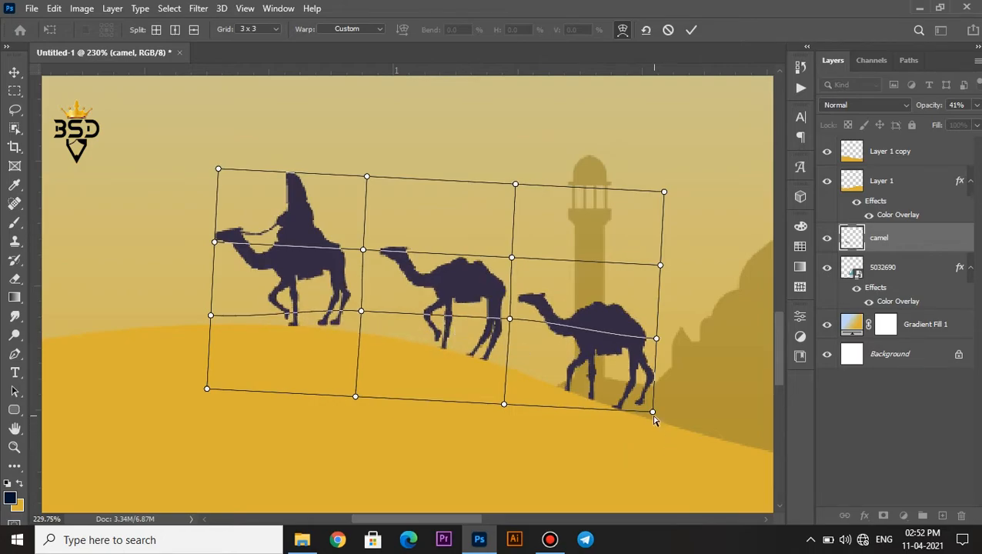
{"action": "left_click_drag", "start_coordinate": [651, 416], "coordinate": [649, 425]}
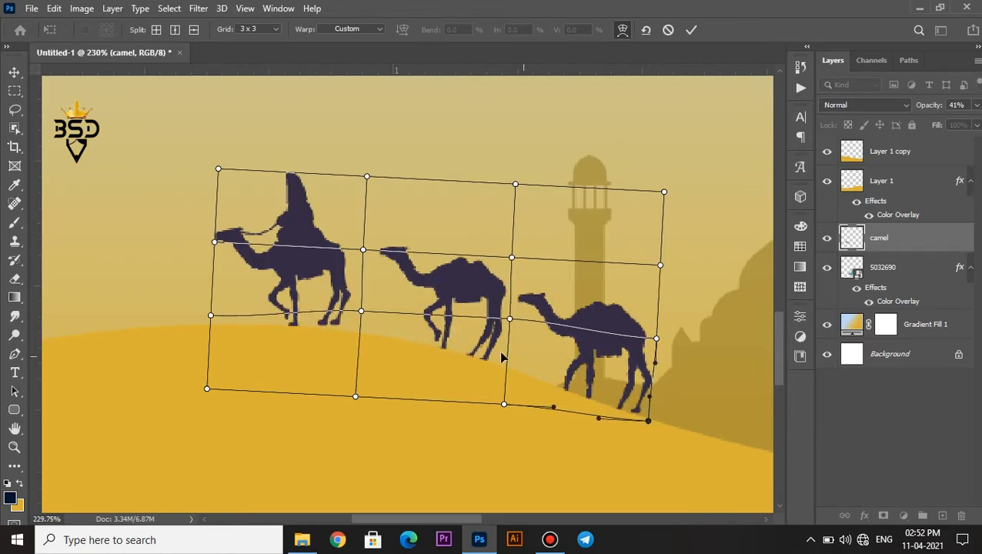
{"action": "left_click_drag", "start_coordinate": [338, 329], "coordinate": [341, 334]}
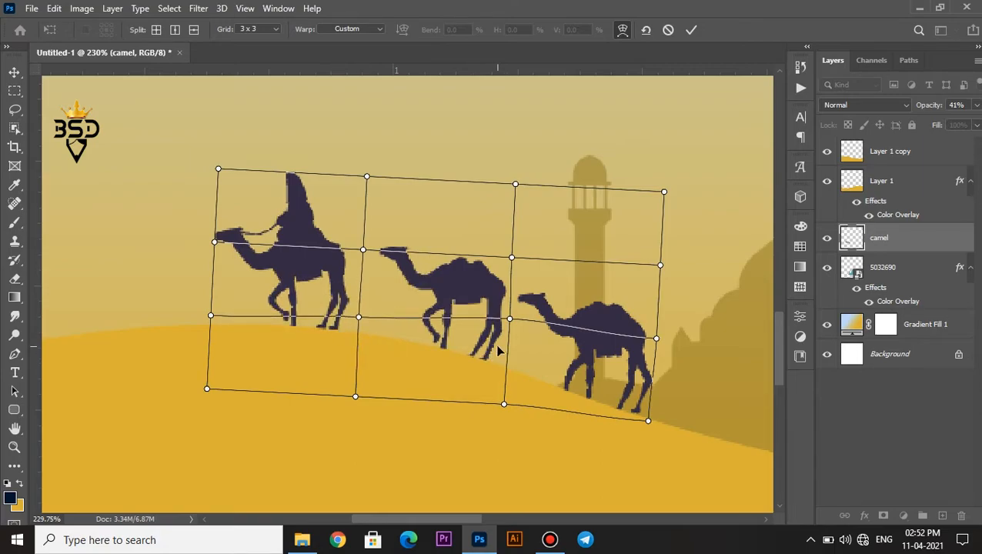
{"action": "key", "text": "Return"}
{"action": "scroll", "coordinate": [432, 311], "scroll_direction": "down", "scroll_amount": 2}
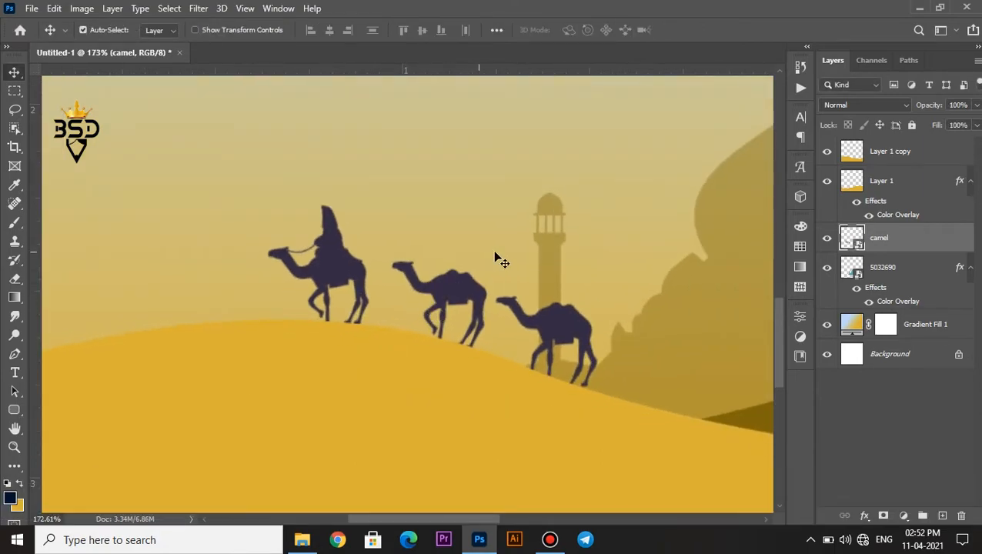
Apply a dark brown Color Overlay (#7e6605) at 100% opacity to the camel layer.
{"action": "left_click", "coordinate": [867, 516]}
{"action": "left_click", "coordinate": [899, 454]}
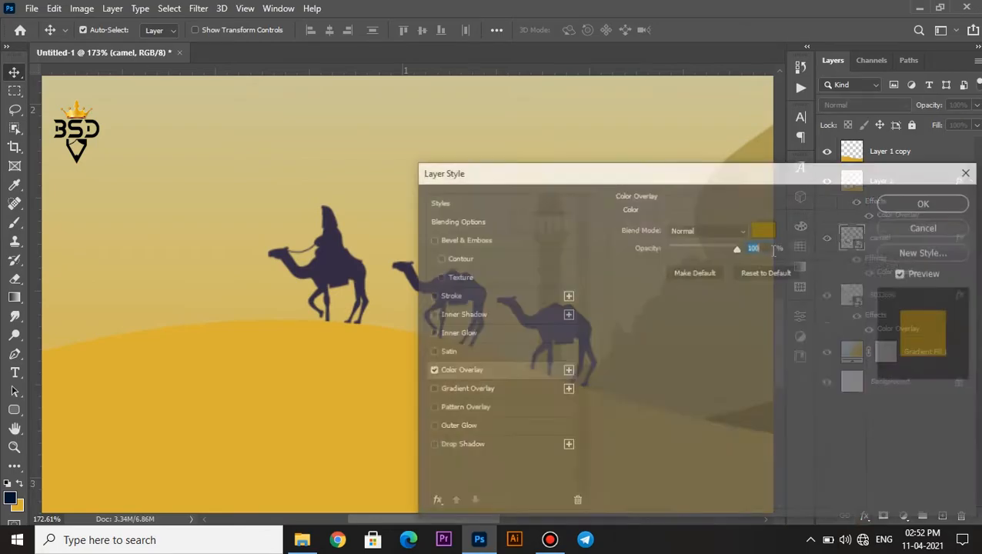
{"action": "left_click_drag", "start_coordinate": [703, 179], "coordinate": [304, 133]}
{"action": "left_click", "coordinate": [366, 182]}
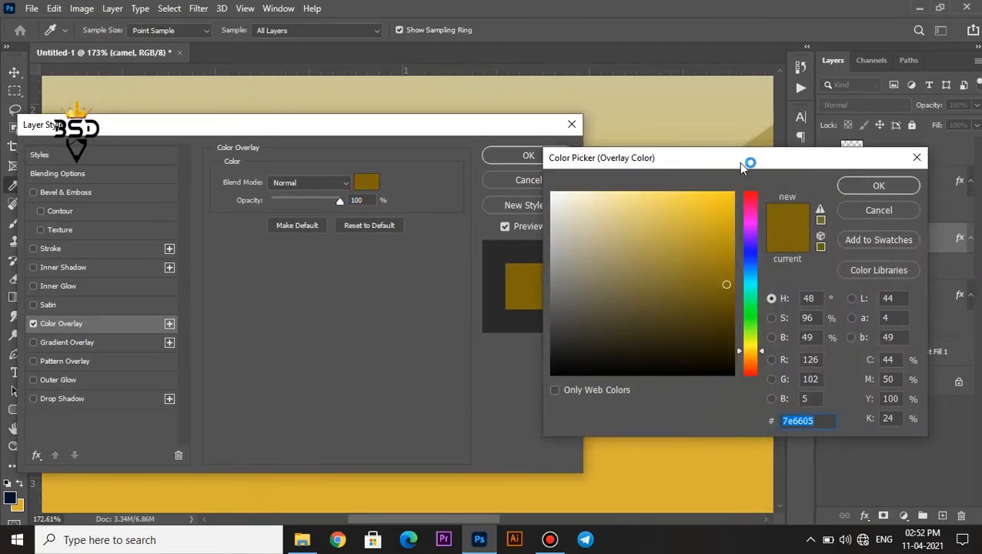
{"action": "left_click_drag", "start_coordinate": [752, 162], "coordinate": [402, 180]}
{"action": "left_click", "coordinate": [533, 205]}
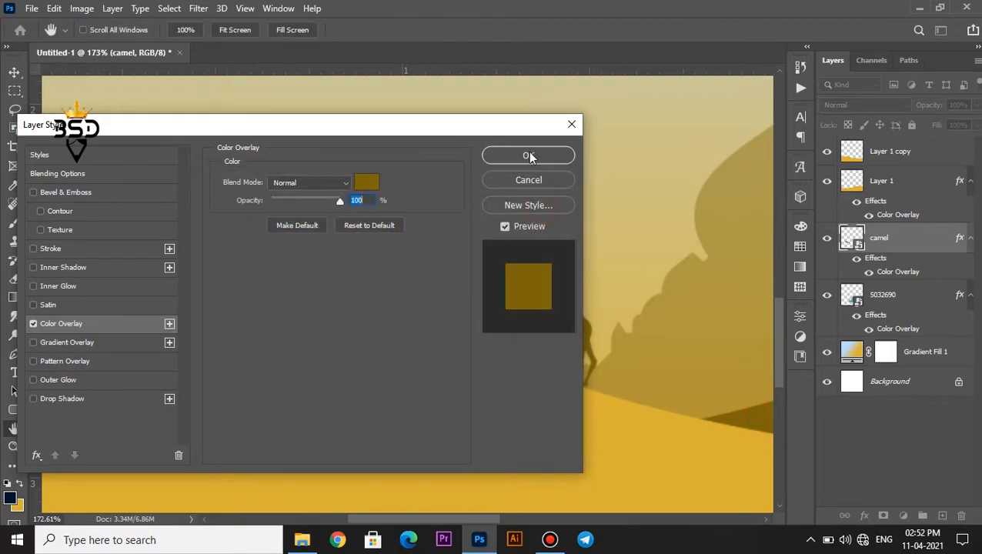
{"action": "left_click", "coordinate": [528, 155]}
{"action": "key", "text": "v"}
Enlarge the mosque silhouette, reposition it behind the dunes, and lower its layer opacity to 34%.
{"action": "scroll", "coordinate": [454, 279], "scroll_direction": "down", "scroll_amount": 2}
{"action": "scroll", "coordinate": [454, 279], "scroll_direction": "down", "scroll_amount": 2}
{"action": "scroll", "coordinate": [355, 367], "scroll_direction": "up", "scroll_amount": 2}
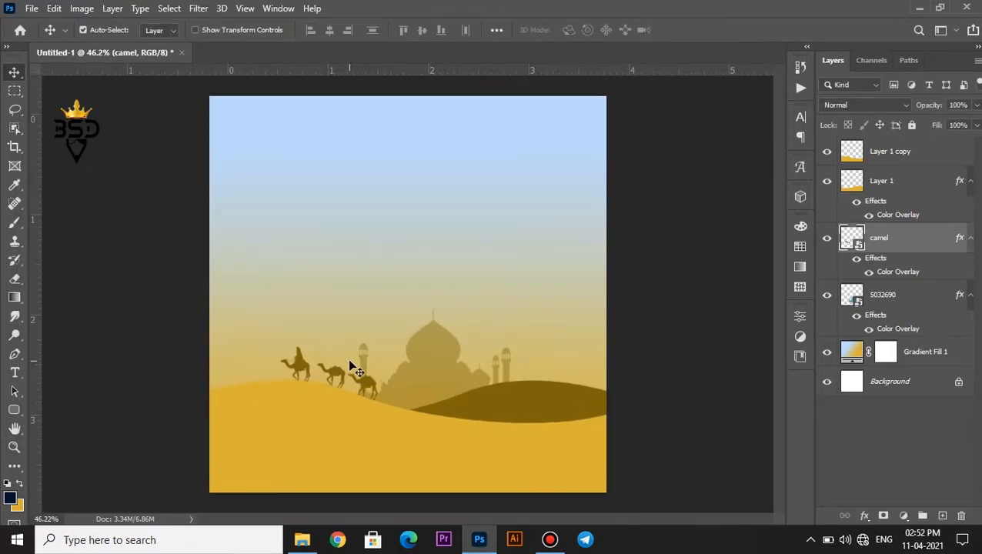
{"action": "right_click", "coordinate": [447, 360]}
{"action": "left_click", "coordinate": [456, 361]}
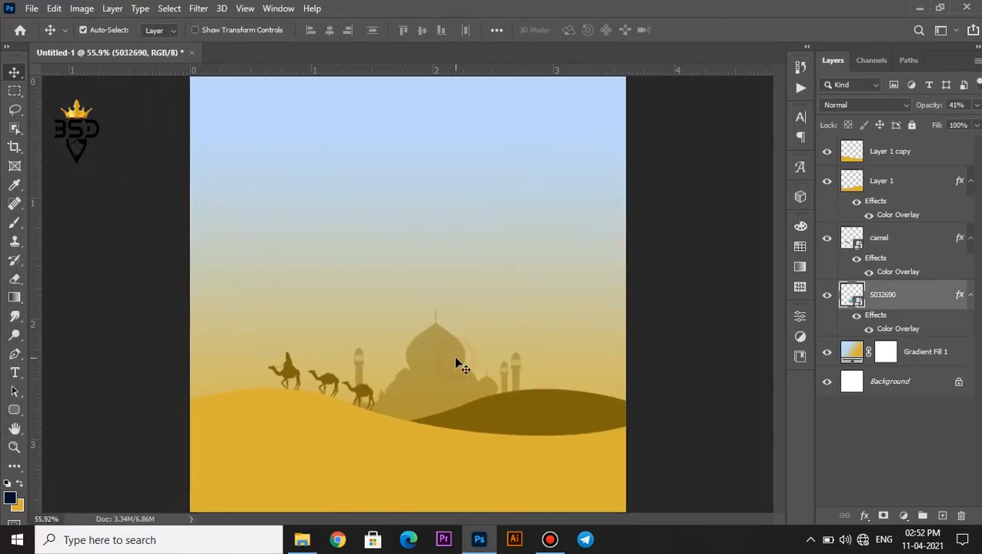
{"action": "key", "text": "ctrl+t"}
{"action": "left_click_drag", "start_coordinate": [515, 306], "coordinate": [547, 274]}
{"action": "left_click_drag", "start_coordinate": [501, 373], "coordinate": [519, 352]}
{"action": "key", "text": "Return"}
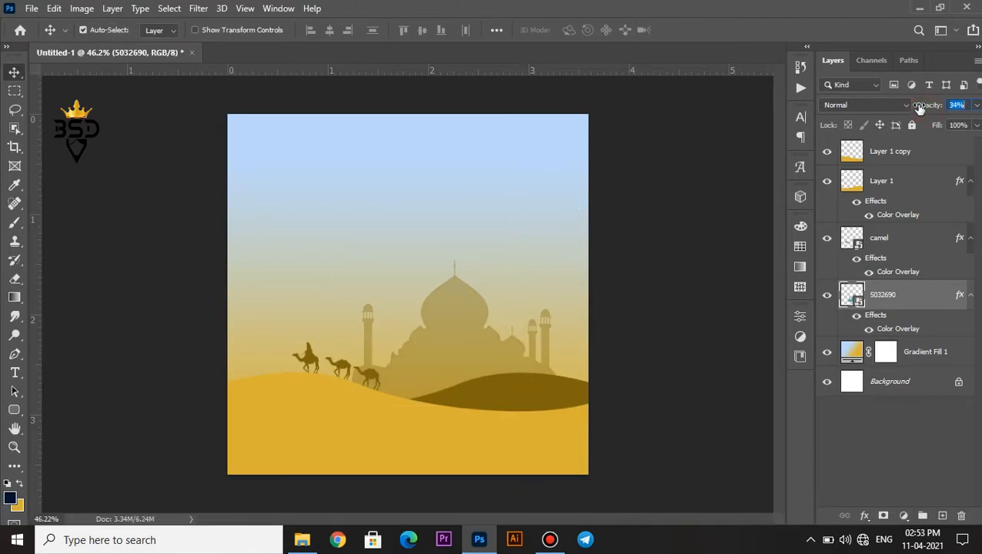
Nudge the camel caravan left and slightly up along the dune's crest, away from the mosque's minaret.
{"action": "scroll", "coordinate": [348, 341], "scroll_direction": "up", "scroll_amount": 1}
{"action": "scroll", "coordinate": [349, 340], "scroll_direction": "up", "scroll_amount": 6}
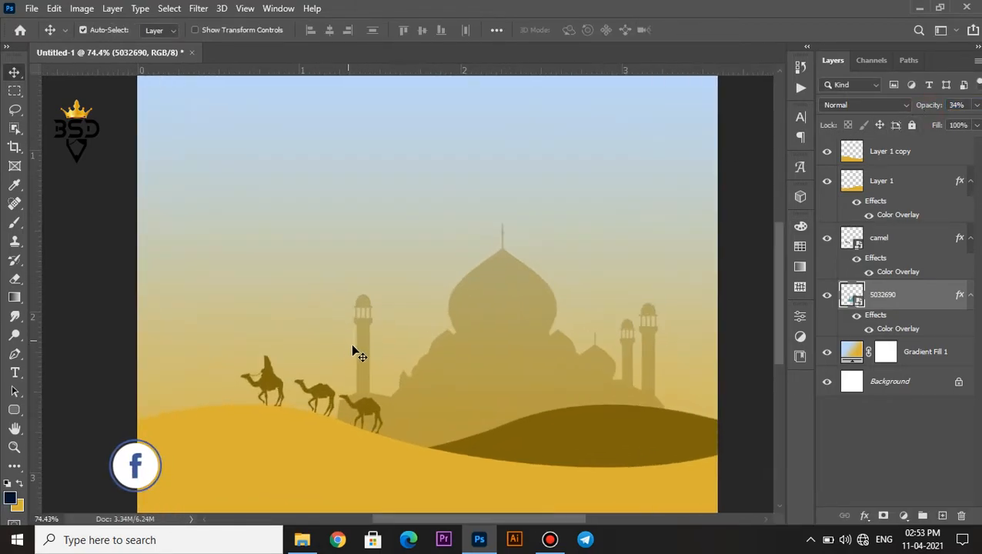
{"action": "left_click_drag", "start_coordinate": [364, 362], "coordinate": [556, 284]}
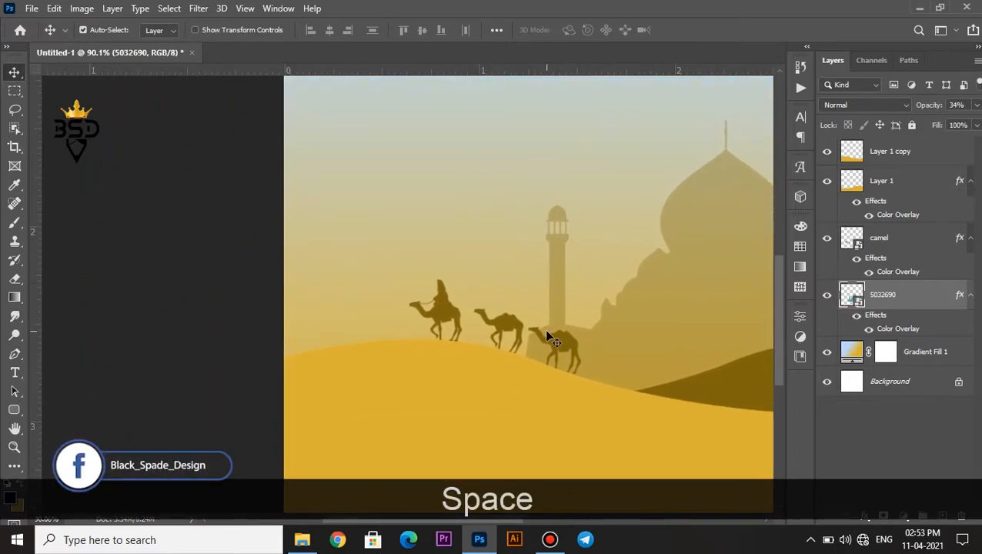
{"action": "left_click", "coordinate": [560, 347]}
{"action": "key", "text": "Left"}
{"action": "key", "text": "Left"}
{"action": "key", "text": "Left"}
{"action": "key", "text": "Left"}
{"action": "key", "text": "Left"}
{"action": "key", "text": "Left"}
{"action": "key", "text": "Left"}
{"action": "key", "text": "Left"}
{"action": "key", "text": "Left"}
{"action": "key", "text": "Left"}
{"action": "key", "text": "Left"}
{"action": "key", "text": "Left"}
{"action": "key", "text": "Left"}
{"action": "key", "text": "Left"}
{"action": "key", "text": "Left"}
{"action": "key", "text": "Left"}
{"action": "key", "text": "Left"}
{"action": "key", "text": "Left"}
{"action": "key", "text": "Left"}
{"action": "key", "text": "Left"}
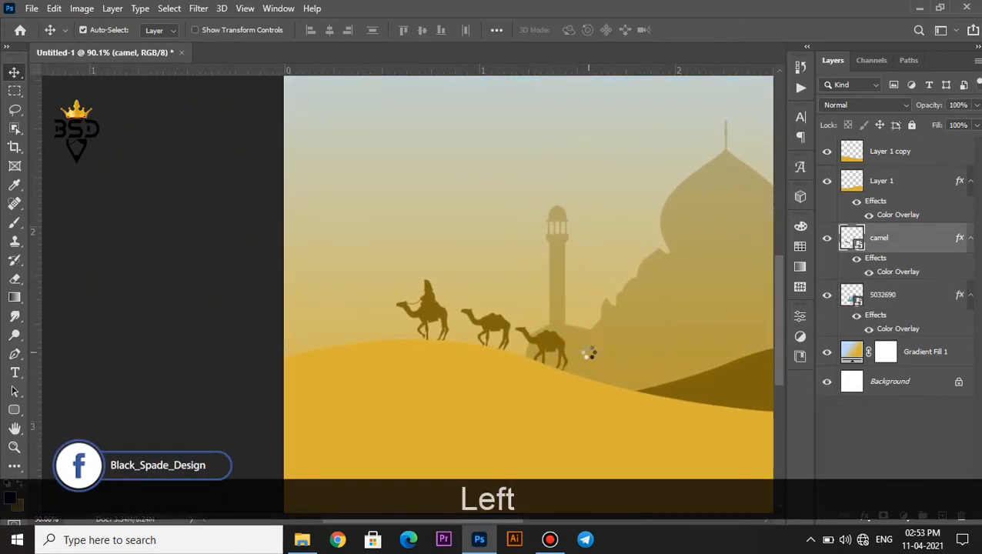
{"action": "key", "text": "Up"}
{"action": "key", "text": "Up"}
{"action": "key", "text": "Up"}
{"action": "key", "text": "Up"}
{"action": "key", "text": "Up"}
{"action": "key", "text": "Up"}
{"action": "key", "text": "Up"}
{"action": "key", "text": "Up"}
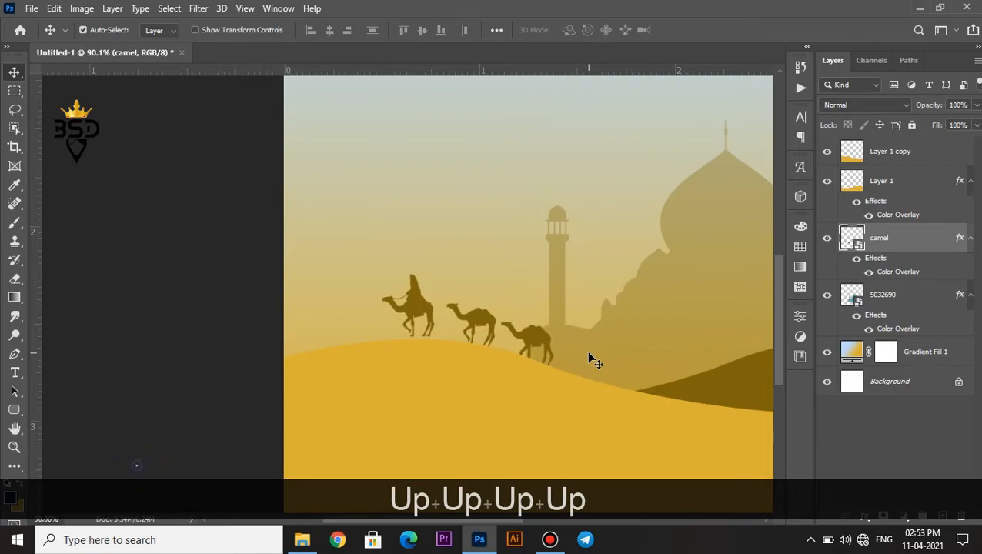
{"action": "key", "text": "Left"}
{"action": "key", "text": "Left"}
{"action": "key", "text": "Left"}
{"action": "key", "text": "Left"}
{"action": "key", "text": "Left"}
{"action": "key", "text": "Left"}
{"action": "key", "text": "Left"}
{"action": "key", "text": "Left"}
Warp the camel silhouettes again so the leading rider's camel stands on the dune's crest at its new position.
{"action": "scroll", "coordinate": [457, 318], "scroll_direction": "up", "scroll_amount": 3}
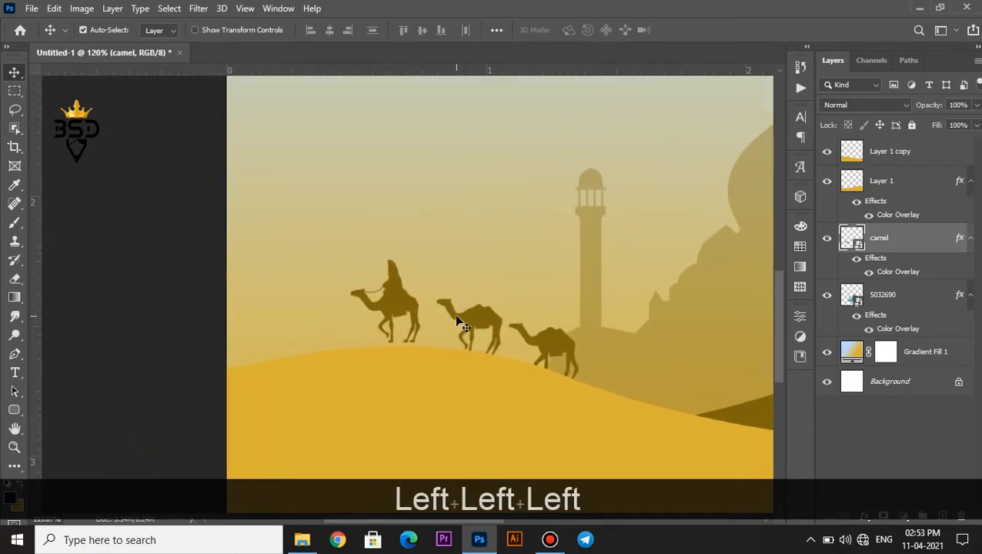
{"action": "key", "text": "ctrl+t"}
{"action": "right_click", "coordinate": [458, 316]}
{"action": "left_click", "coordinate": [480, 219]}
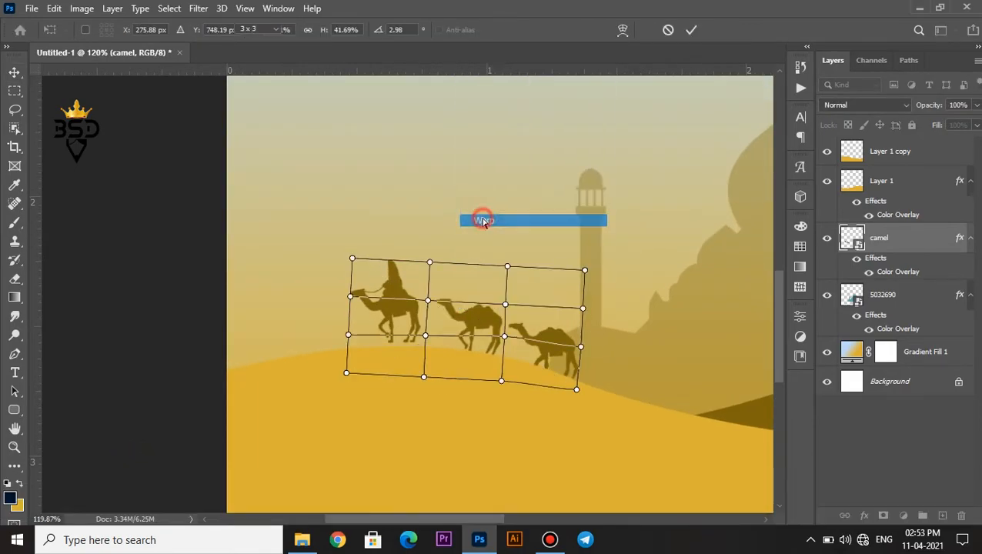
{"action": "scroll", "coordinate": [391, 336], "scroll_direction": "up", "scroll_amount": 2}
{"action": "scroll", "coordinate": [391, 337], "scroll_direction": "up", "scroll_amount": 2}
{"action": "left_click_drag", "start_coordinate": [325, 338], "coordinate": [321, 352]}
{"action": "left_click_drag", "start_coordinate": [432, 353], "coordinate": [430, 354]}
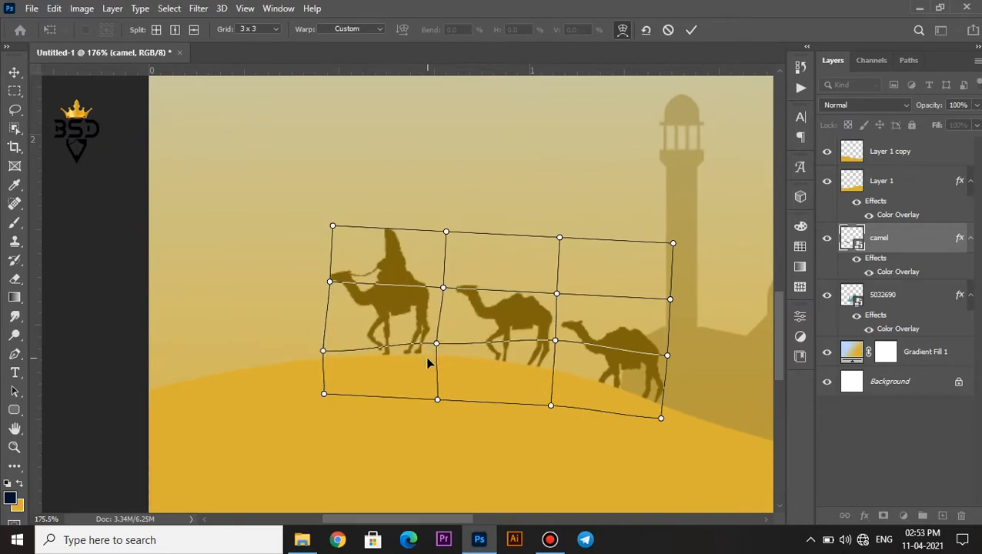
{"action": "left_click_drag", "start_coordinate": [407, 257], "coordinate": [404, 260]}
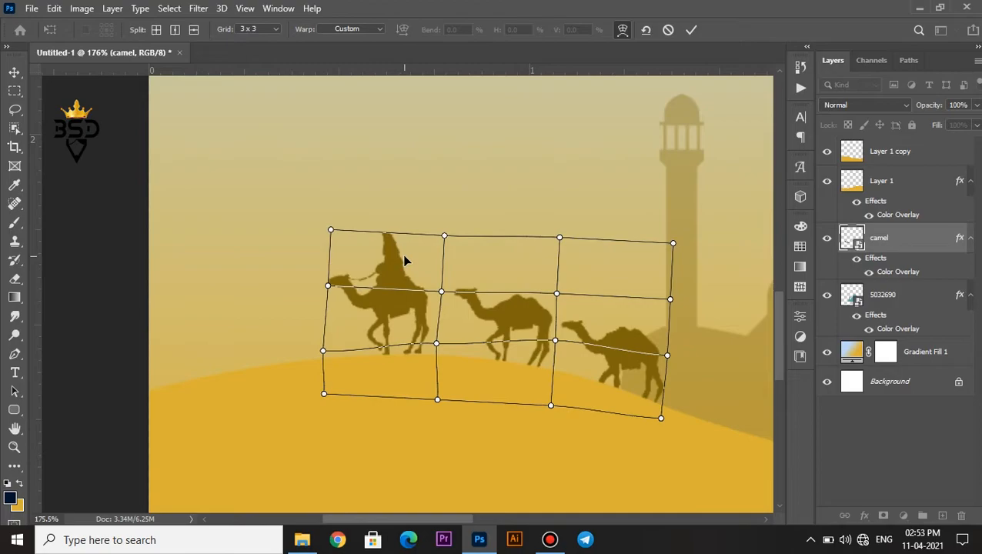
{"action": "key", "text": "Return"}
Duplicate the camel layer and move the copy to the top of the layer stack, above the dunes.
{"action": "scroll", "coordinate": [475, 323], "scroll_direction": "down", "scroll_amount": 3}
{"action": "scroll", "coordinate": [471, 323], "scroll_direction": "down", "scroll_amount": 2}
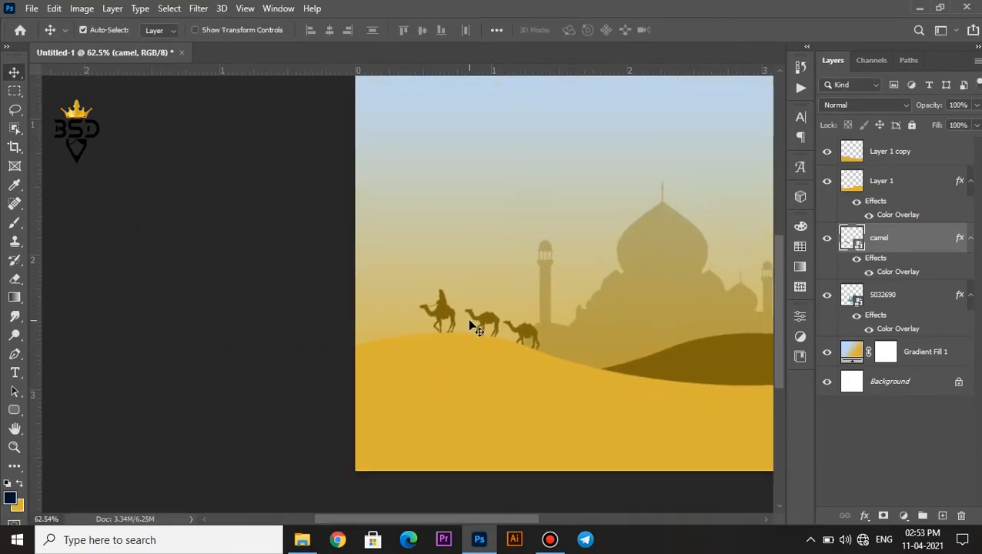
{"action": "key", "text": "ctrl+j"}
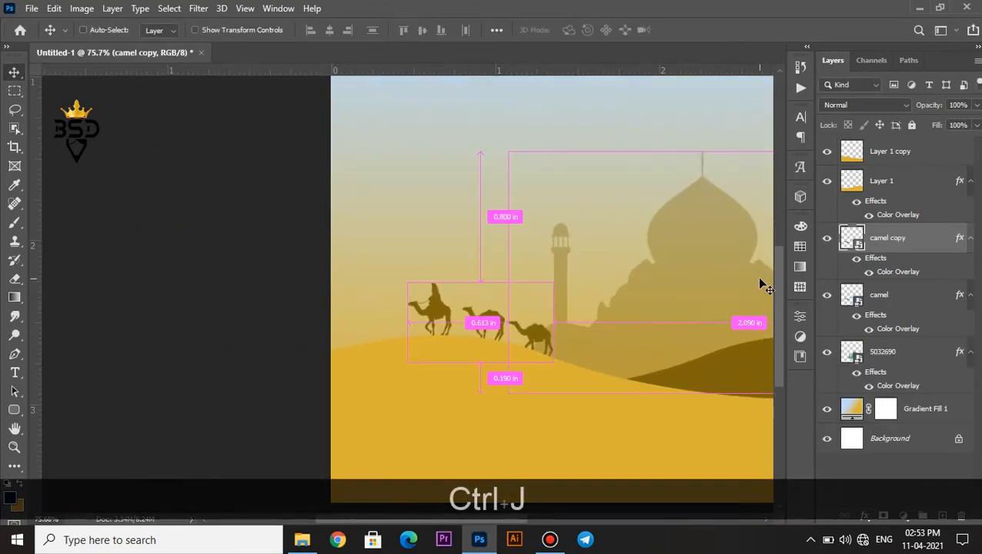
{"action": "left_click_drag", "start_coordinate": [898, 244], "coordinate": [885, 148]}
{"action": "scroll", "coordinate": [517, 354], "scroll_direction": "up", "scroll_amount": 1}
Flip the camel copy vertically below the caravan and compress its height to about 28% as a shadow.
{"action": "key", "text": "ctrl+t"}
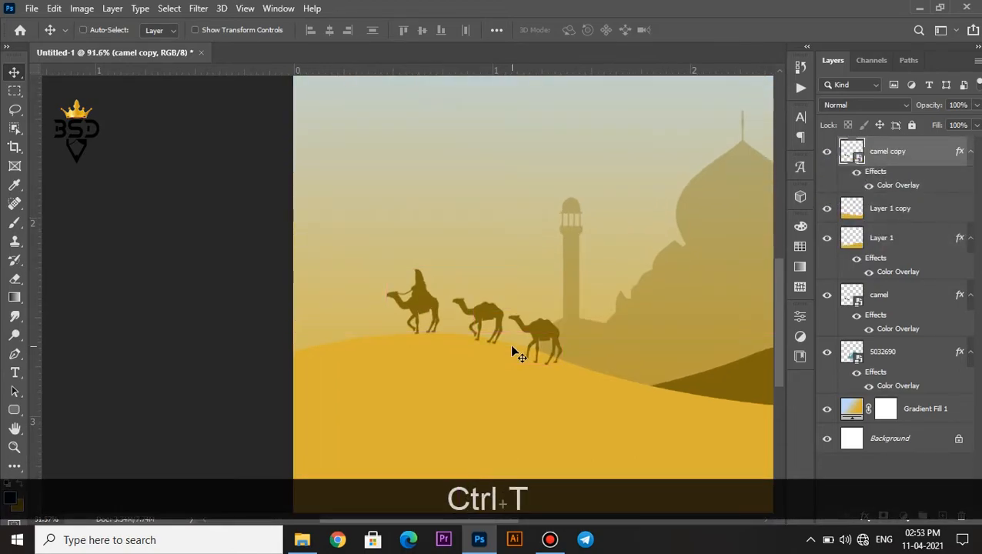
{"action": "left_click_drag", "start_coordinate": [477, 269], "coordinate": [466, 409]}
{"action": "scroll", "coordinate": [466, 376], "scroll_direction": "up", "scroll_amount": 3}
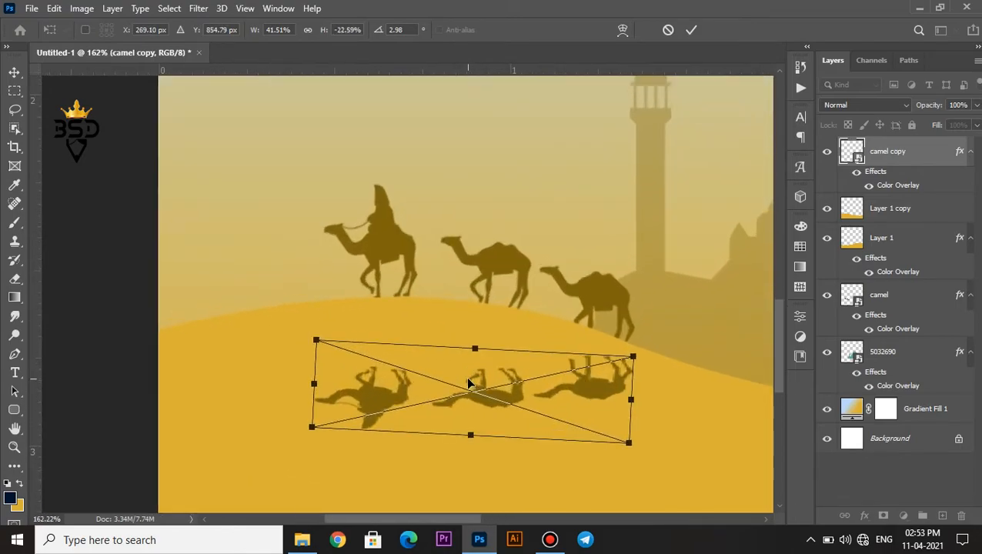
{"action": "left_click_drag", "start_coordinate": [475, 347], "coordinate": [474, 326]}
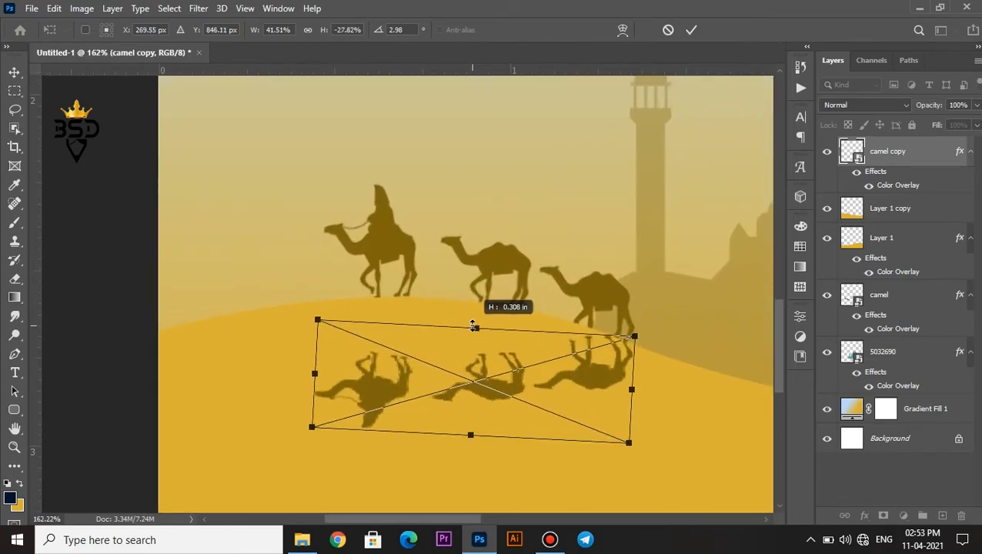
Warp the flipped camel copy so its feet meet the original camels' feet and its shadow shapes follow the dune.
{"action": "right_click", "coordinate": [471, 354]}
{"action": "left_click", "coordinate": [492, 260]}
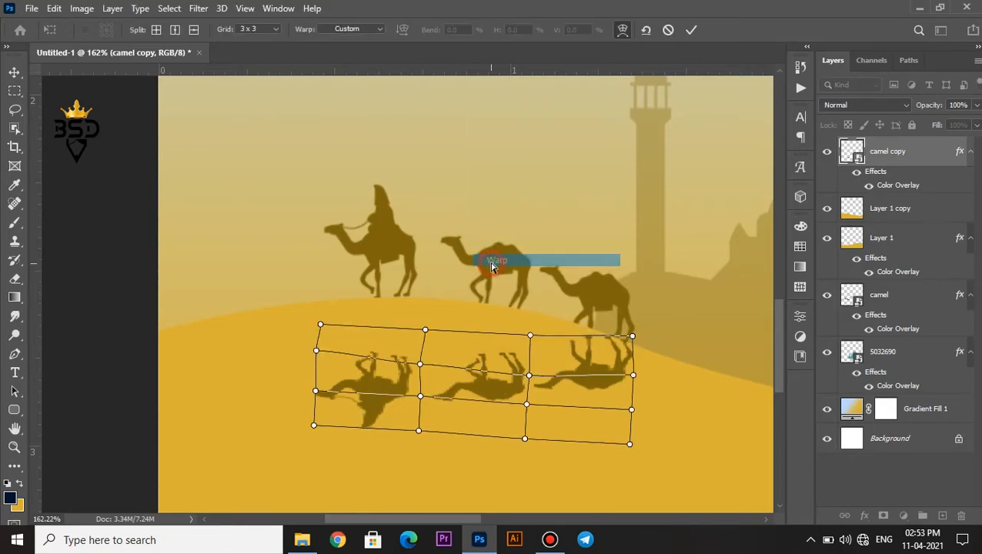
{"action": "left_click_drag", "start_coordinate": [400, 350], "coordinate": [424, 305]}
{"action": "left_click_drag", "start_coordinate": [496, 334], "coordinate": [513, 315]}
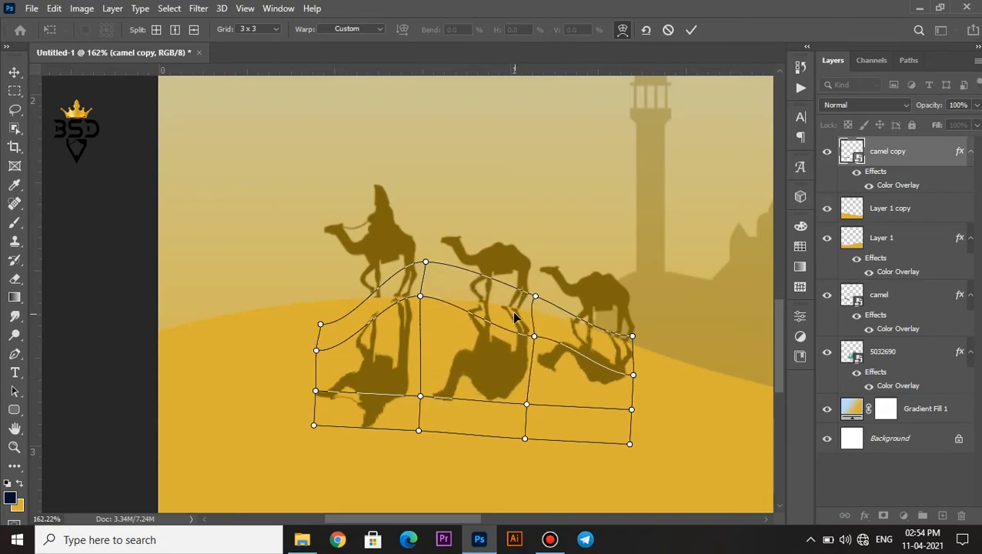
{"action": "left_click_drag", "start_coordinate": [364, 324], "coordinate": [411, 308]}
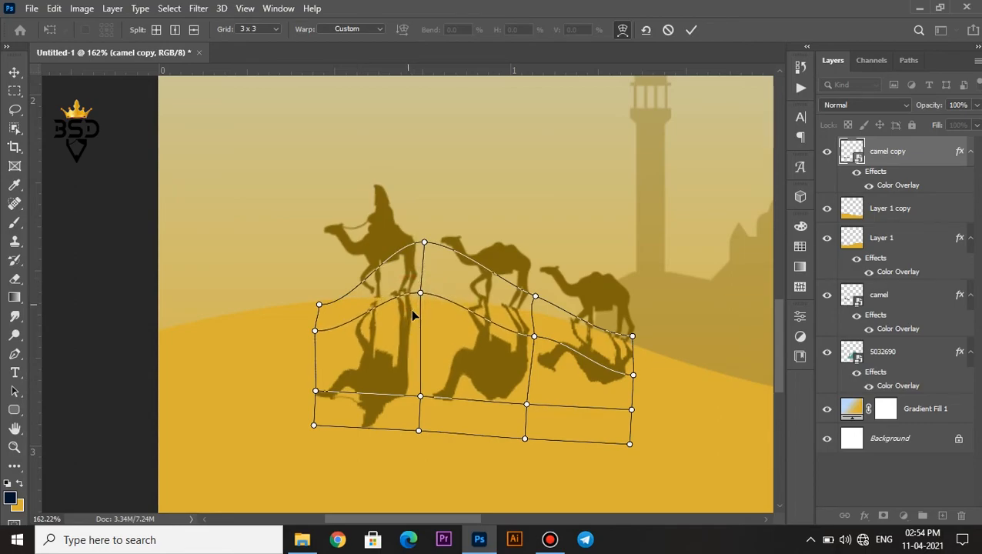
{"action": "left_click_drag", "start_coordinate": [315, 331], "coordinate": [350, 332]}
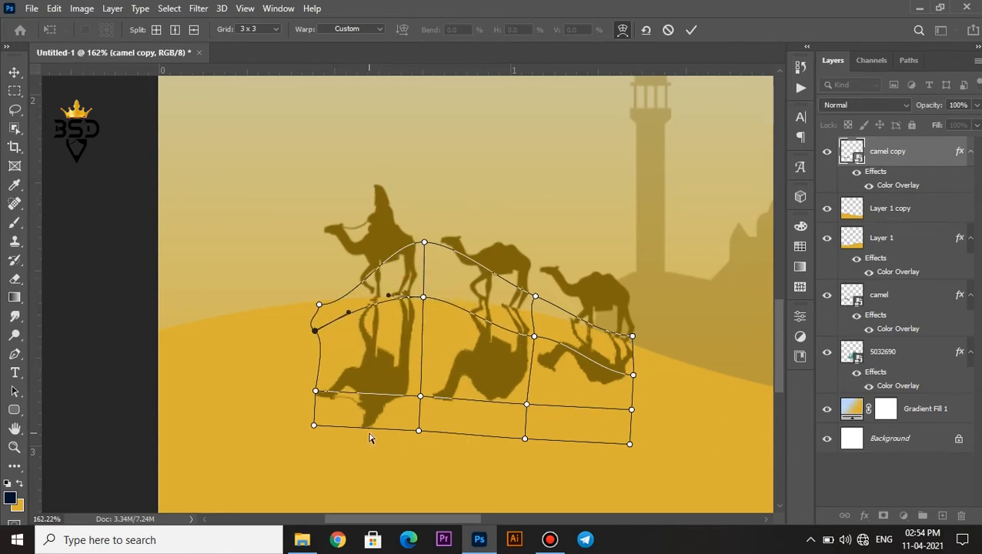
{"action": "left_click", "coordinate": [419, 432]}
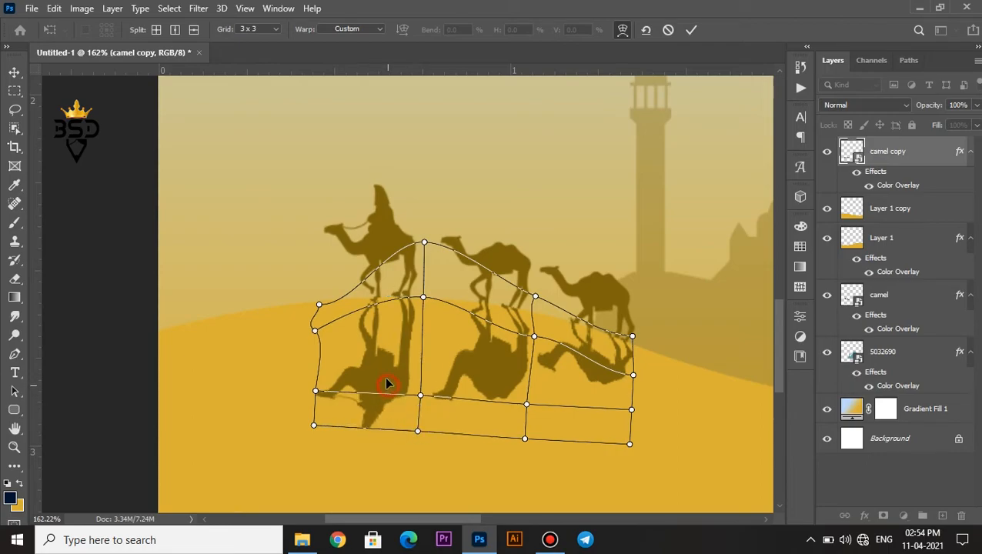
{"action": "left_click_drag", "start_coordinate": [387, 380], "coordinate": [386, 373]}
{"action": "left_click_drag", "start_coordinate": [359, 402], "coordinate": [359, 390]}
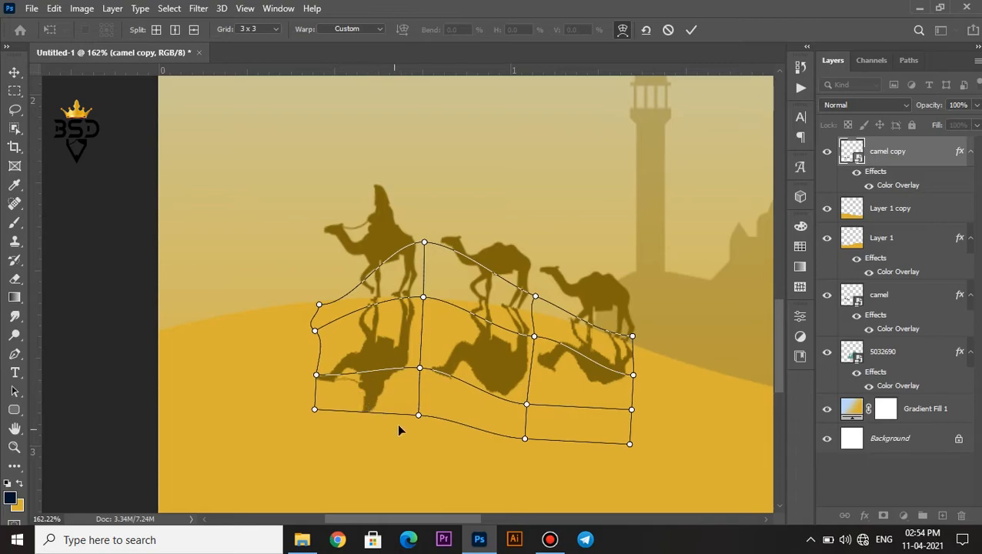
{"action": "left_click", "coordinate": [690, 31]}
Apply a Gaussian Blur with a 2.4-pixel radius to the camel shadow and lower its layer opacity to about 87%.
{"action": "scroll", "coordinate": [478, 331], "scroll_direction": "up", "scroll_amount": 1}
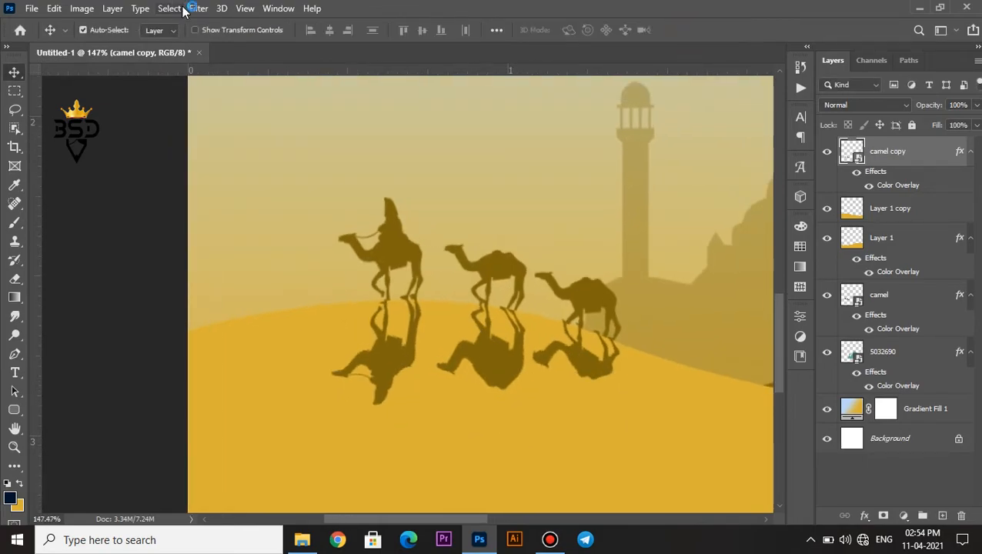
{"action": "left_click", "coordinate": [198, 7]}
{"action": "mouse_move", "coordinate": [368, 199]}
{"action": "left_click", "coordinate": [400, 246]}
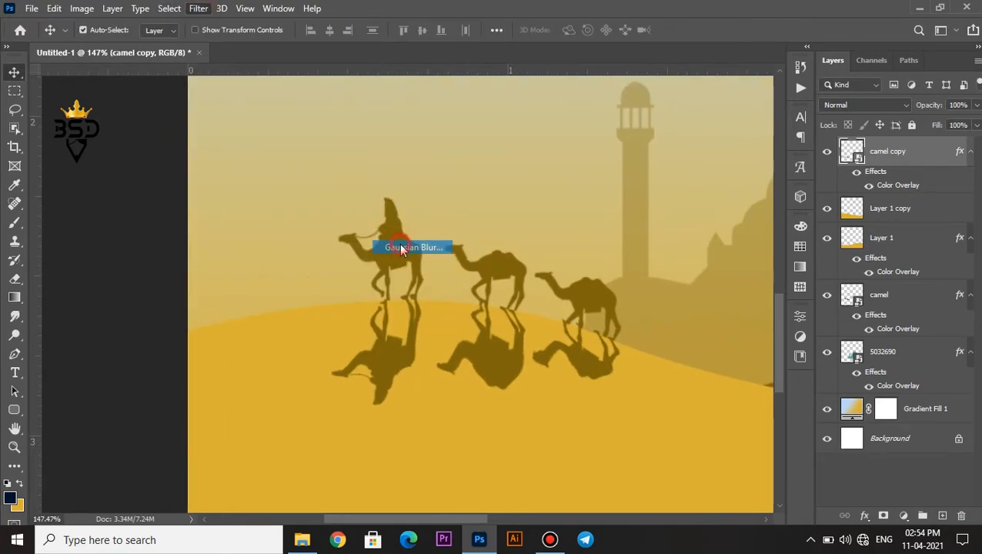
{"action": "left_click_drag", "start_coordinate": [659, 381], "coordinate": [656, 381]}
{"action": "left_click", "coordinate": [821, 189]}
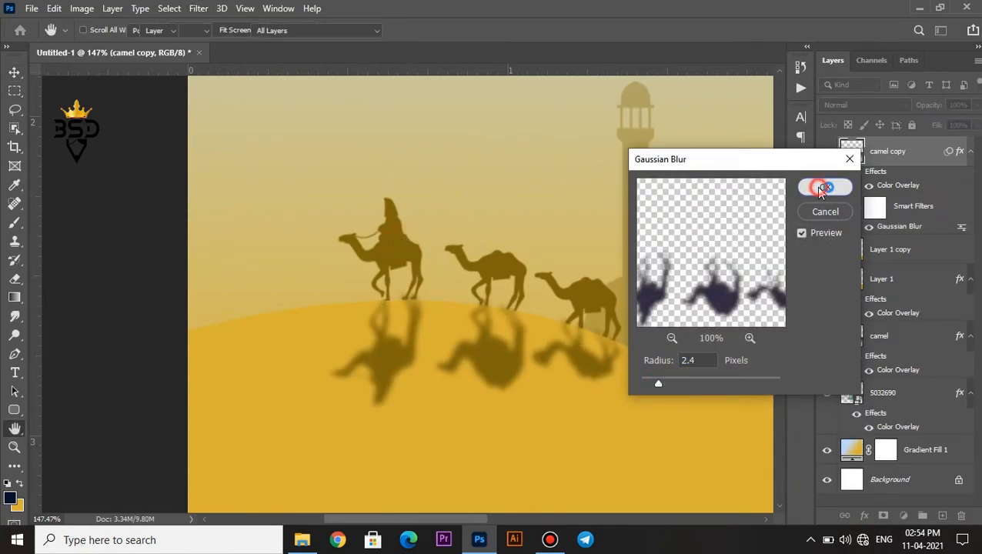
{"action": "scroll", "coordinate": [539, 301], "scroll_direction": "down", "scroll_amount": 4}
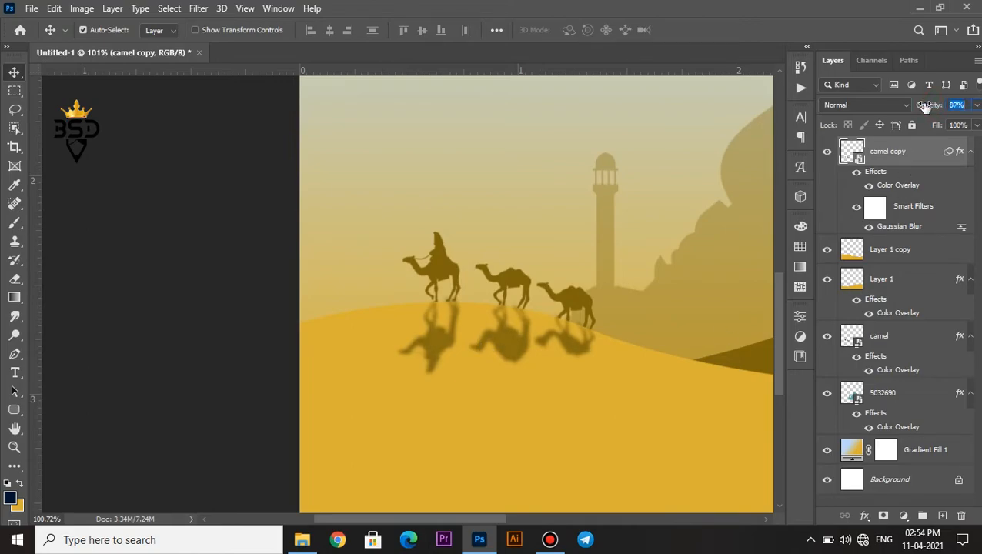
Warp the original camel layer so the camels' feet meet their shadows along the dune crest.
{"action": "scroll", "coordinate": [597, 301], "scroll_direction": "up", "scroll_amount": 4}
{"action": "left_click", "coordinate": [581, 314]}
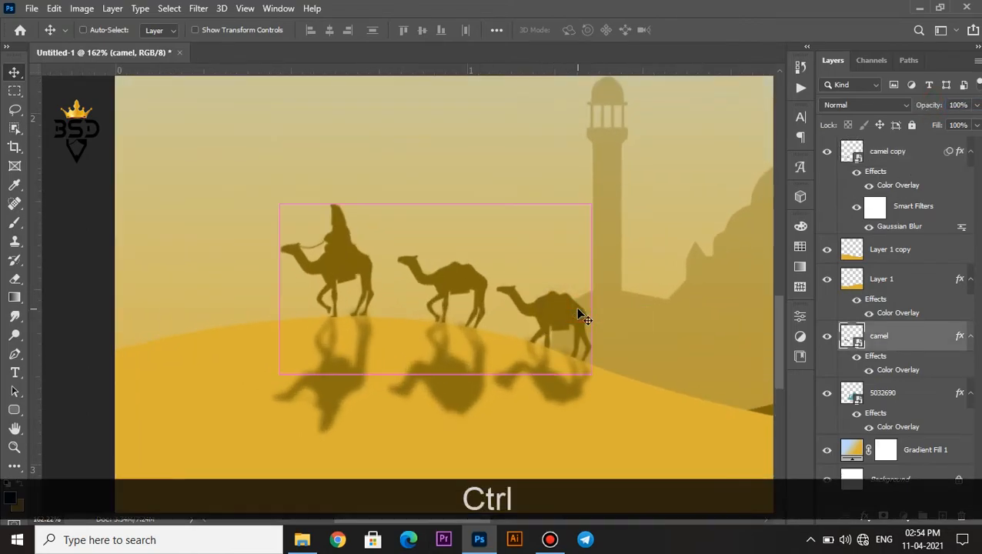
{"action": "key", "text": "ctrl+t"}
{"action": "right_click", "coordinate": [556, 318]}
{"action": "left_click", "coordinate": [601, 225]}
{"action": "left_click_drag", "start_coordinate": [560, 344], "coordinate": [562, 334]}
{"action": "left_click_drag", "start_coordinate": [481, 309], "coordinate": [482, 314]}
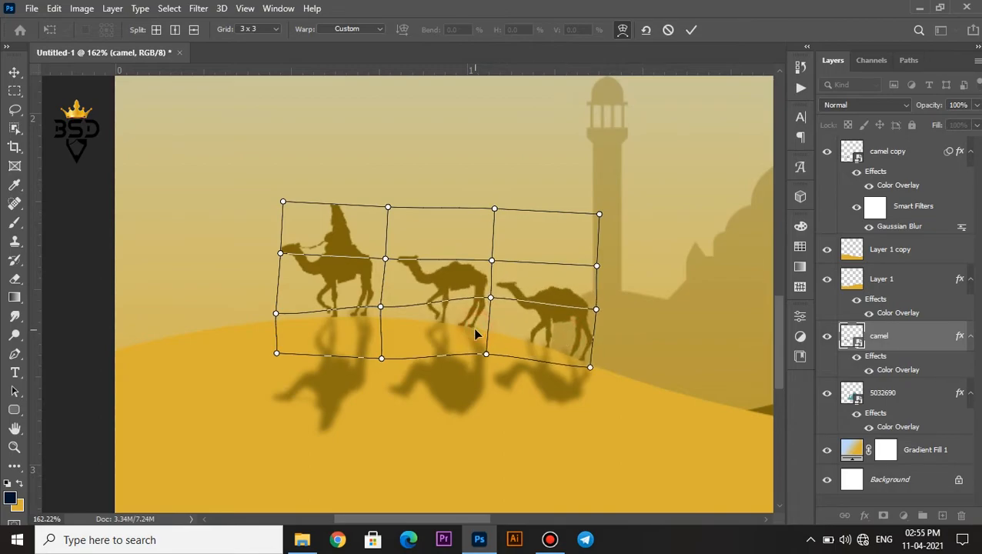
{"action": "key", "text": "Return"}
{"action": "scroll", "coordinate": [475, 330], "scroll_direction": "down", "scroll_amount": 1}
{"action": "scroll", "coordinate": [475, 332], "scroll_direction": "down", "scroll_amount": 3}
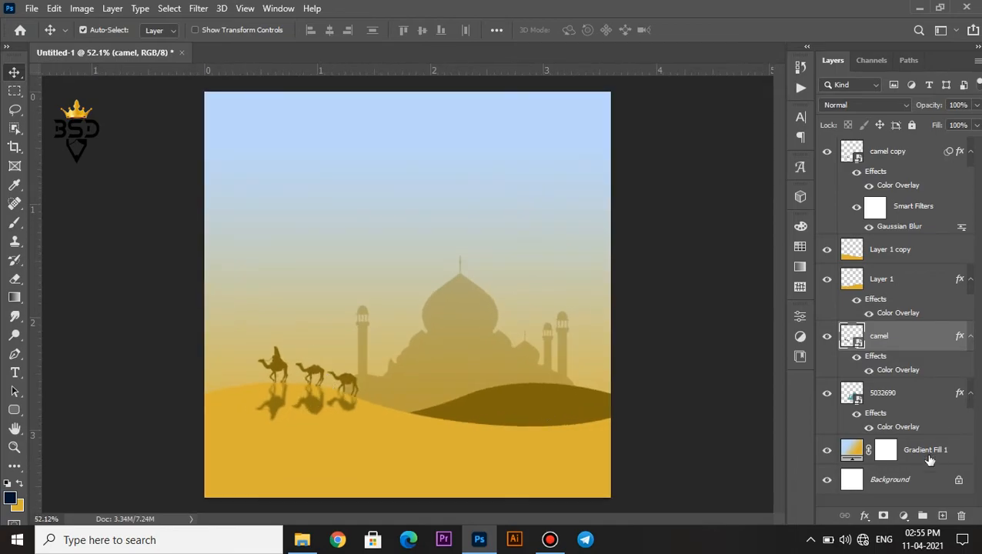
Place the cloud image above the mosque layer, enlarge it to about 153%, and position it across the sky.
{"action": "left_click", "coordinate": [891, 394]}
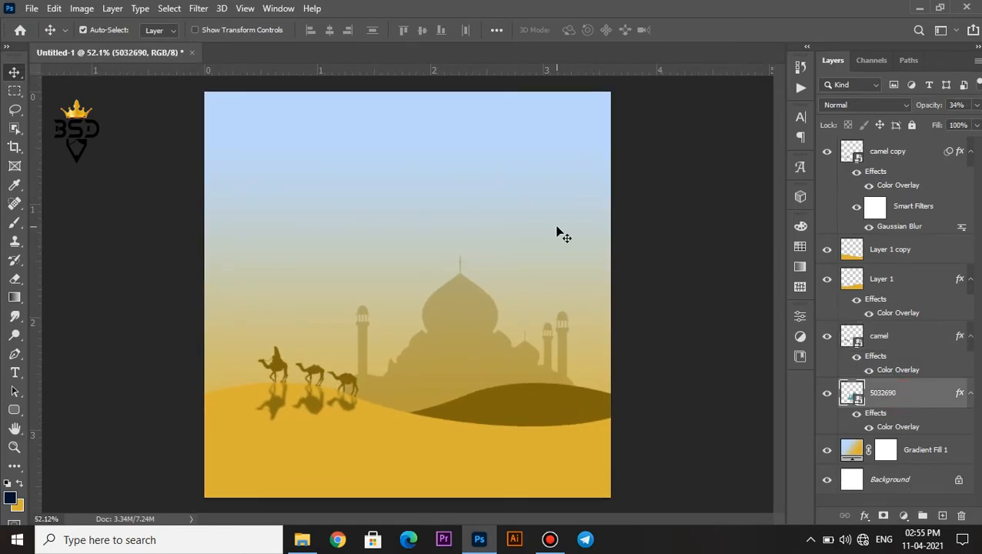
{"action": "left_click", "coordinate": [301, 539]}
{"action": "left_click_drag", "start_coordinate": [300, 122], "coordinate": [442, 252]}
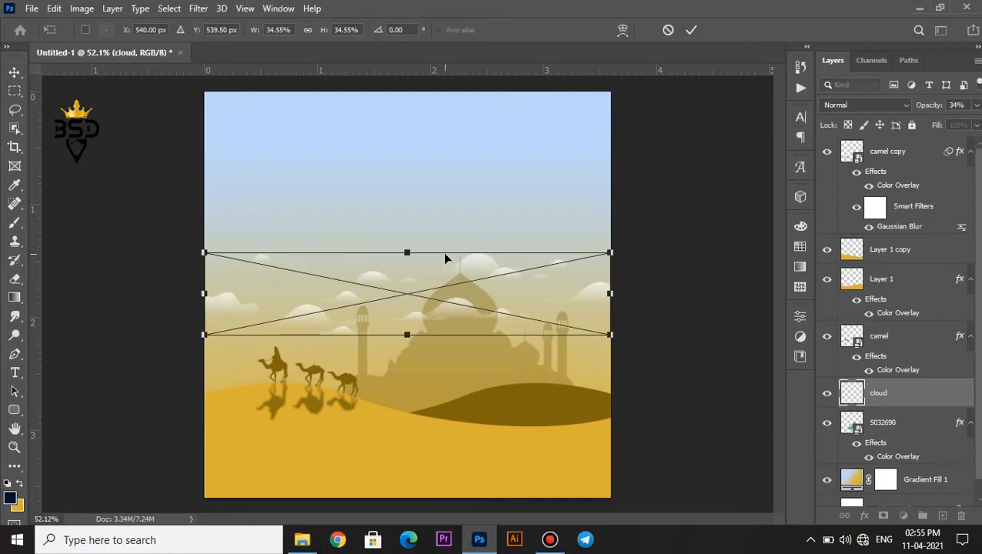
{"action": "left_click_drag", "start_coordinate": [559, 261], "coordinate": [467, 197]}
{"action": "left_click_drag", "start_coordinate": [666, 152], "coordinate": [681, 143]}
{"action": "key", "text": "Return"}
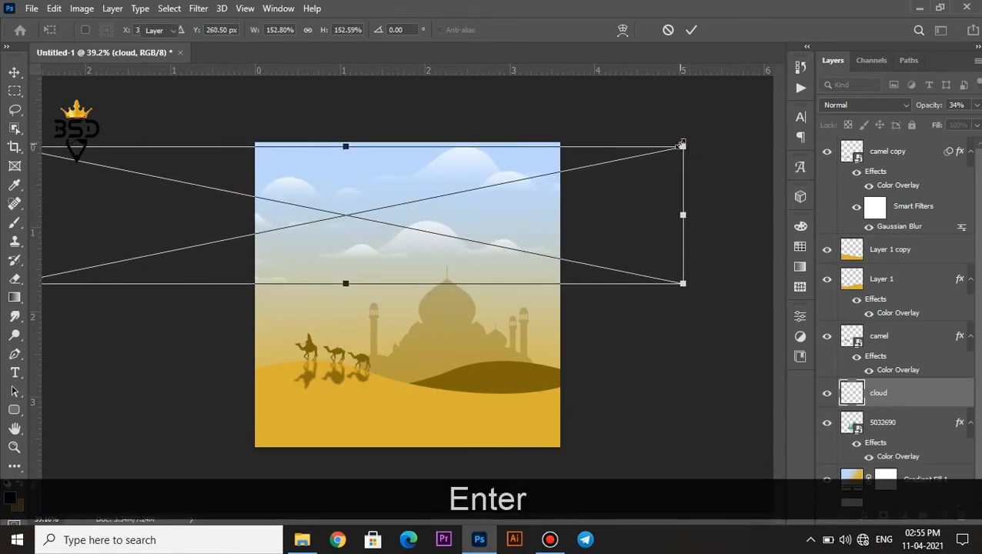
{"action": "scroll", "coordinate": [434, 253], "scroll_direction": "up", "scroll_amount": 2}
{"action": "scroll", "coordinate": [427, 245], "scroll_direction": "down", "scroll_amount": 1}
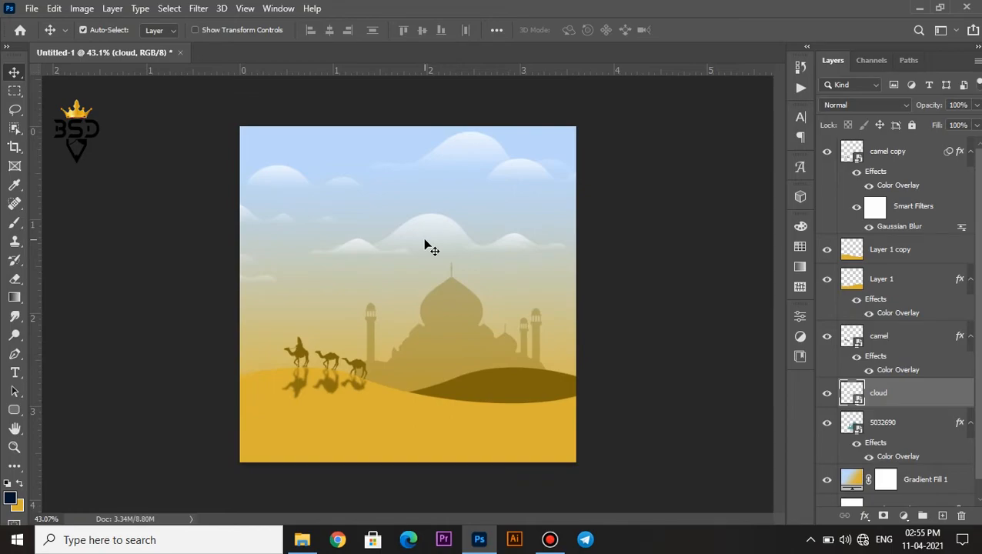
Add a Gradient fill layer above the clouds and set its style to Radial.
{"action": "left_click", "coordinate": [904, 515]}
{"action": "left_click", "coordinate": [885, 276]}
{"action": "left_click", "coordinate": [630, 211]}
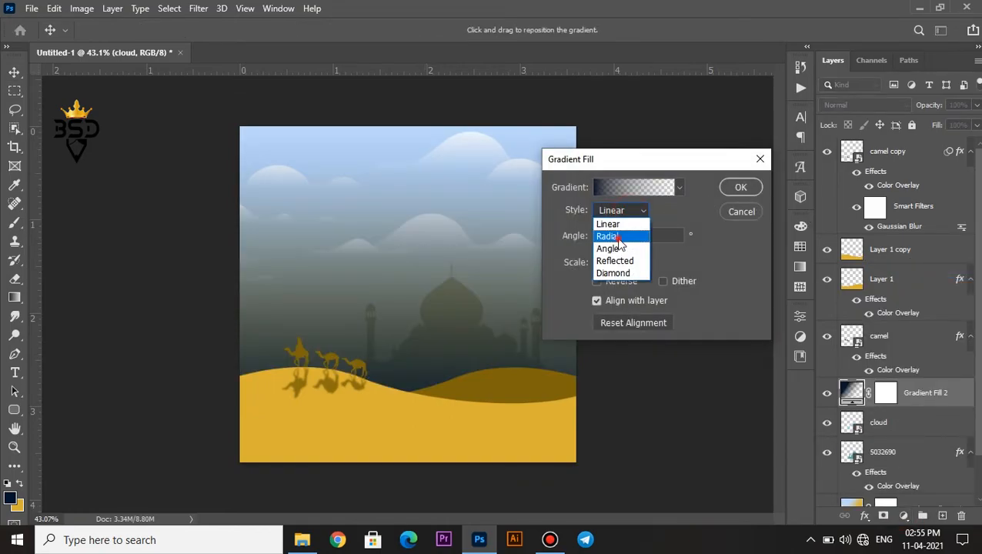
{"action": "left_click", "coordinate": [616, 235]}
Recolour the gradient's dark stop to white so the fill fades from white to transparent.
{"action": "left_click", "coordinate": [638, 187]}
{"action": "left_click", "coordinate": [908, 420]}
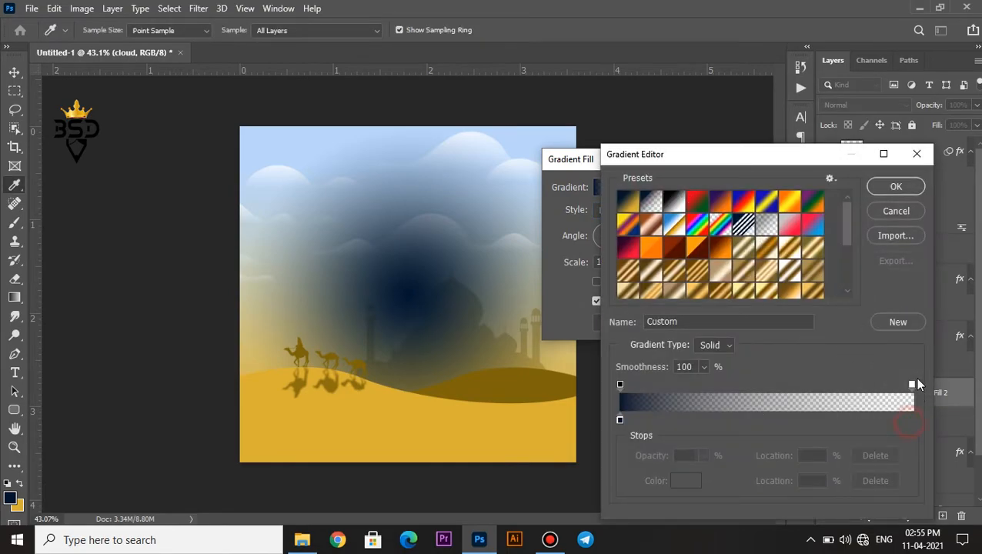
{"action": "left_click", "coordinate": [620, 420]}
{"action": "left_click", "coordinate": [684, 480]}
{"action": "left_click_drag", "start_coordinate": [333, 281], "coordinate": [205, 212]}
{"action": "left_click", "coordinate": [524, 206]}
{"action": "left_click", "coordinate": [896, 186]}
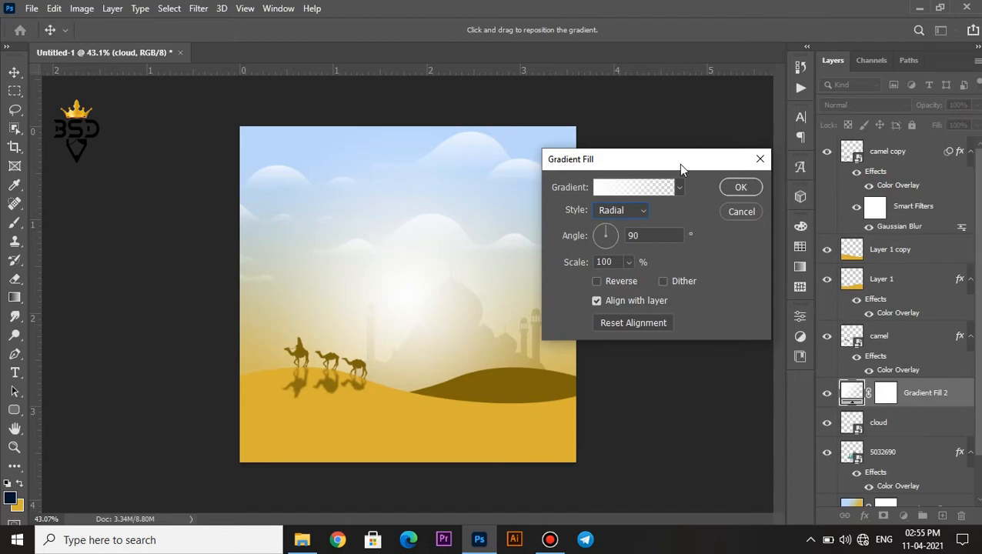
Reposition the white radial glow to the poster's upper-right corner and accept the gradient fill.
{"action": "left_click_drag", "start_coordinate": [685, 166], "coordinate": [766, 291]}
{"action": "left_click_drag", "start_coordinate": [402, 291], "coordinate": [553, 147]}
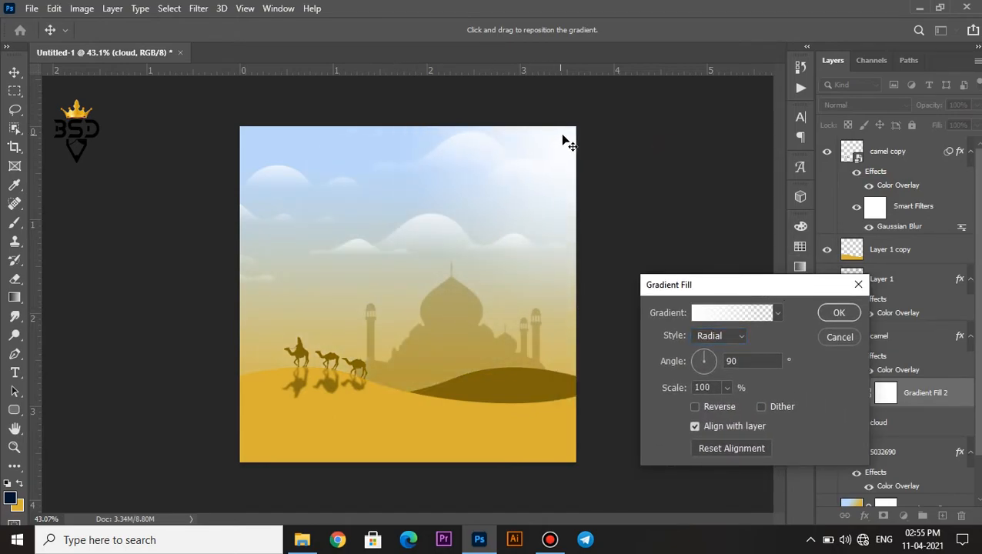
{"action": "left_click", "coordinate": [836, 315]}
Add a text layer reading "Ramadan" in the sky above the mosque.
{"action": "scroll", "coordinate": [441, 275], "scroll_direction": "up", "scroll_amount": 2}
{"action": "key", "text": "space"}
{"action": "left_click_drag", "start_coordinate": [417, 263], "coordinate": [430, 308]}
{"action": "scroll", "coordinate": [410, 270], "scroll_direction": "up", "scroll_amount": 2}
{"action": "key", "text": "t"}
{"action": "left_click", "coordinate": [396, 258]}
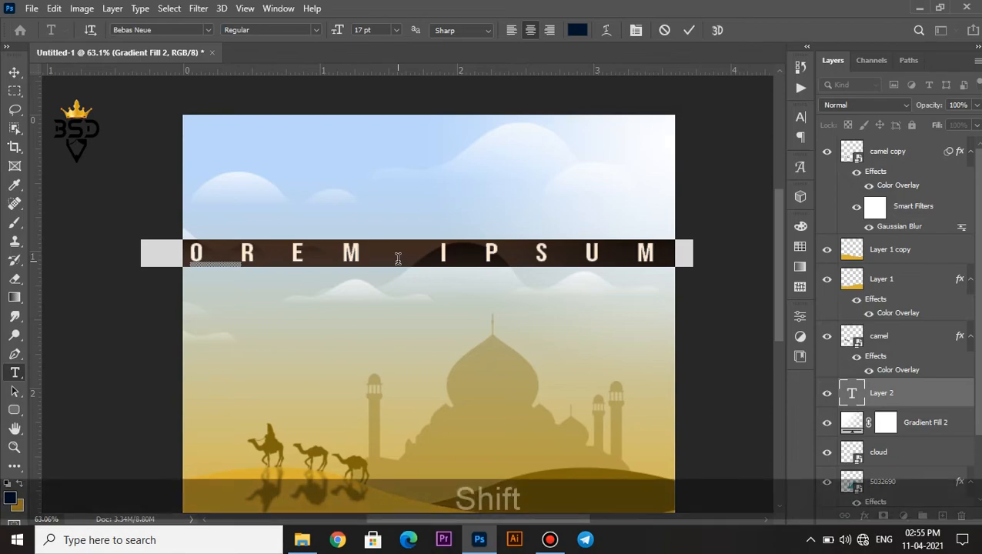
{"action": "type", "text": "RAMADAN"}
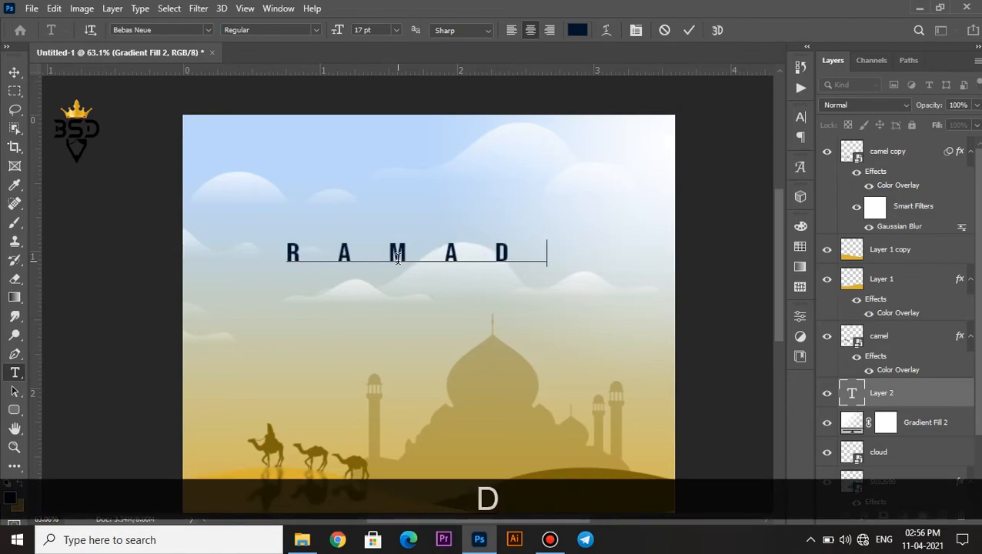
Set the "Ramadan" text to the Ramadhan font at 26 pt, with tracking 0 and vertical scale 100%.
{"action": "key", "text": "ctrl+a"}
{"action": "left_click", "coordinate": [636, 31]}
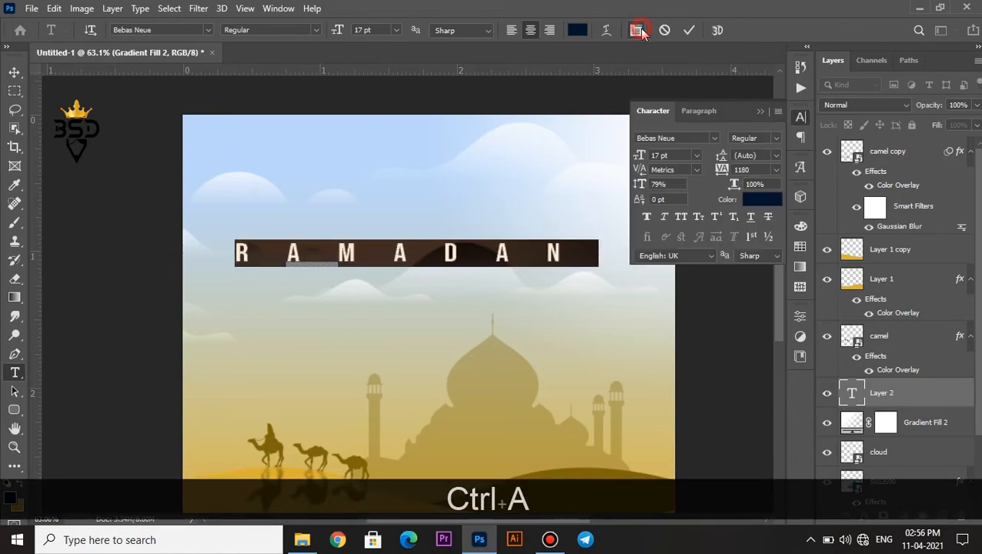
{"action": "left_click", "coordinate": [722, 170]}
{"action": "left_click", "coordinate": [715, 138]}
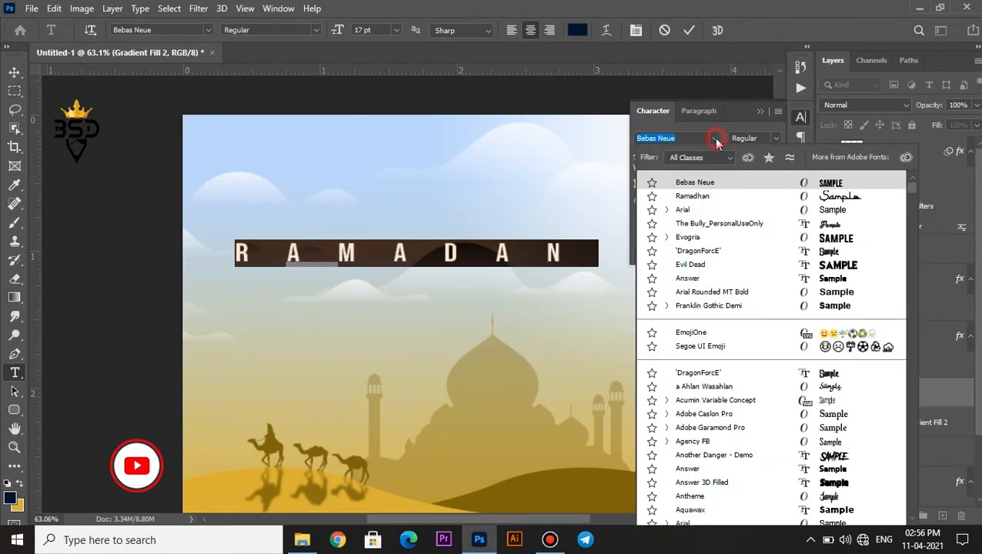
{"action": "left_click", "coordinate": [818, 199]}
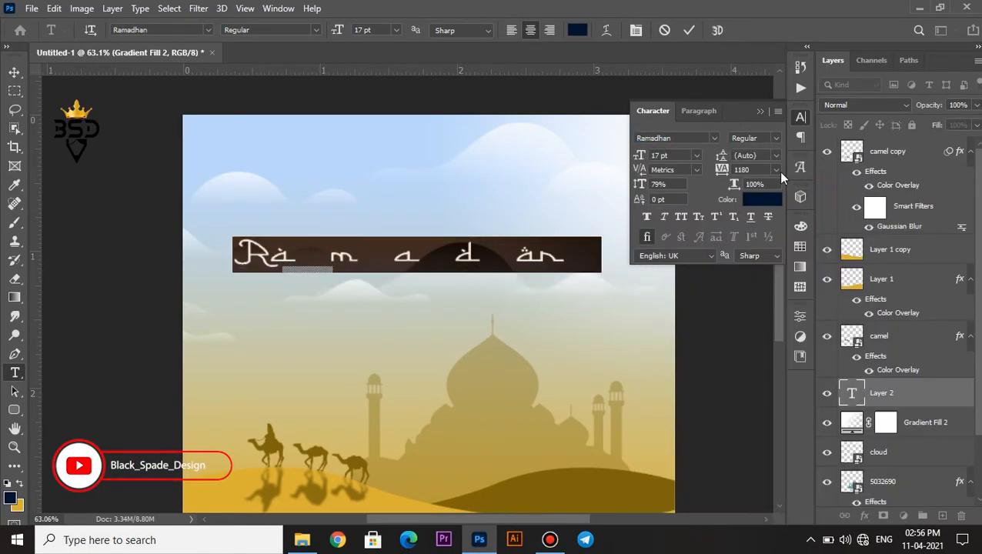
{"action": "left_click", "coordinate": [776, 170]}
{"action": "left_click", "coordinate": [773, 256]}
{"action": "left_click_drag", "start_coordinate": [646, 162], "coordinate": [651, 158]}
{"action": "left_click", "coordinate": [639, 184]}
{"action": "type", "text": "100"}
{"action": "key", "text": "Return"}
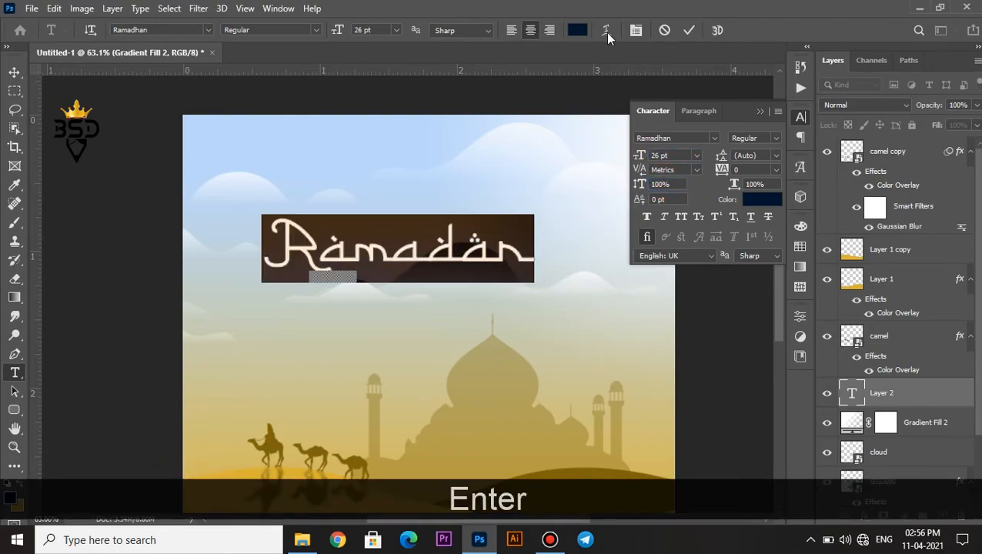
Colour the "Ramadan" text with the copied dark golden brown and centre it horizontally on the poster.
{"action": "left_click", "coordinate": [577, 30]}
{"action": "key", "text": "ctrl+v"}
{"action": "left_click", "coordinate": [533, 205]}
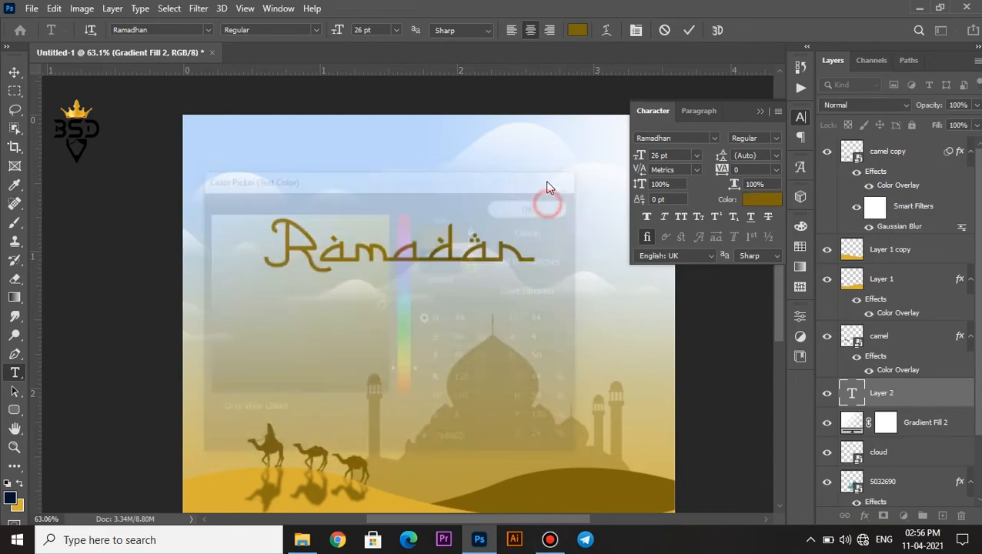
{"action": "left_click", "coordinate": [689, 30]}
{"action": "key", "text": "v"}
{"action": "left_click_drag", "start_coordinate": [438, 259], "coordinate": [468, 261]}
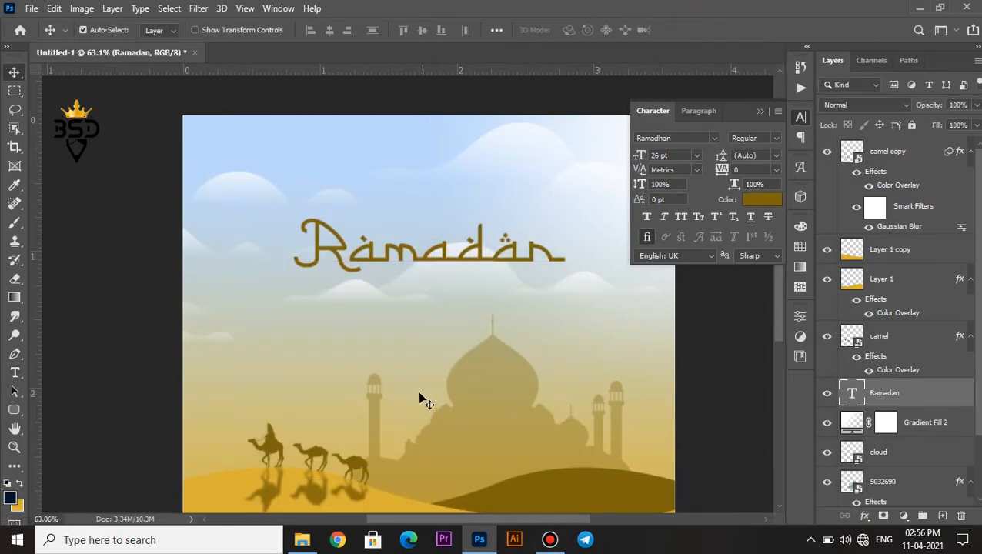
Add a text layer reading "kareem" below the title and format it as All Caps in Bebas Neue.
{"action": "key", "text": "t"}
{"action": "left_click", "coordinate": [405, 333]}
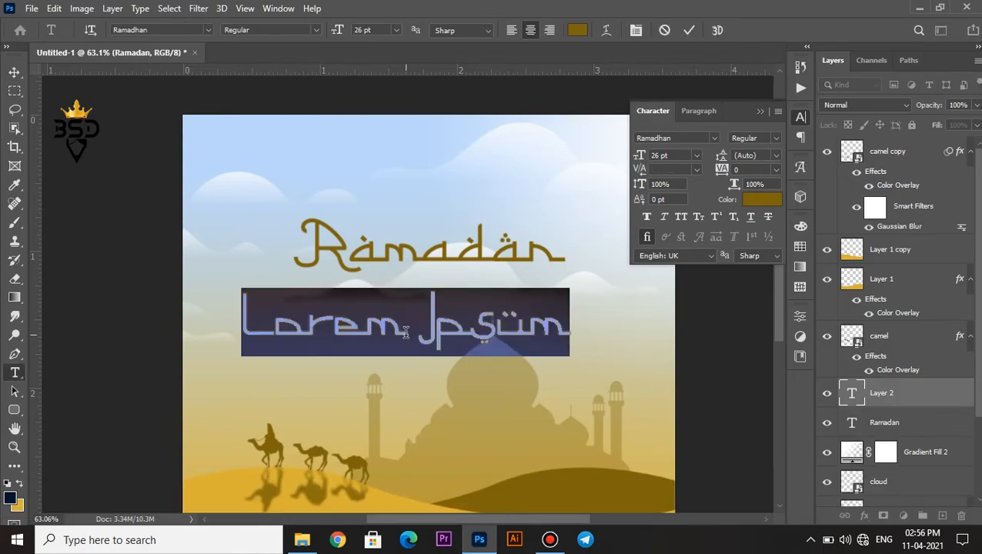
{"action": "type", "text": "kareem"}
{"action": "key", "text": "ctrl+a"}
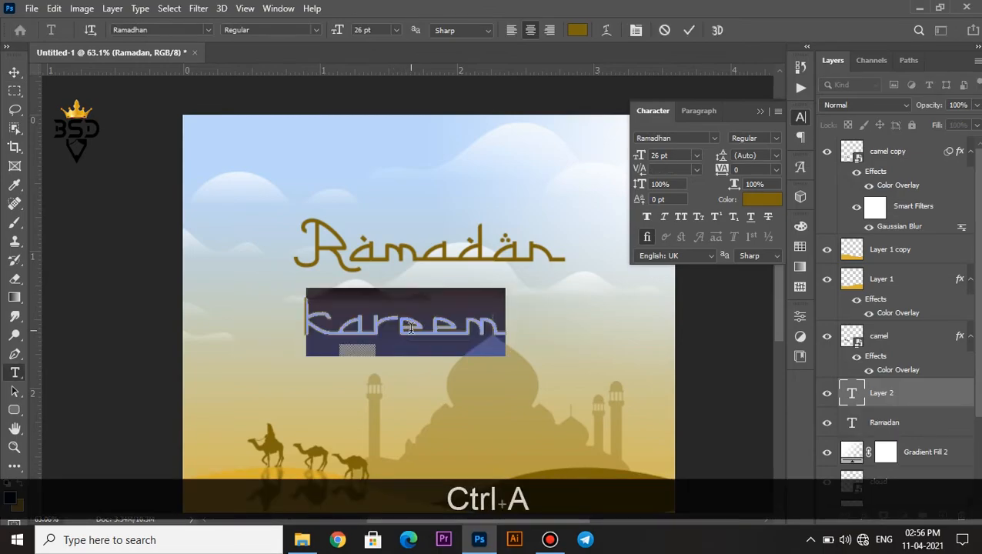
{"action": "left_click", "coordinate": [664, 217]}
{"action": "left_click", "coordinate": [715, 137]}
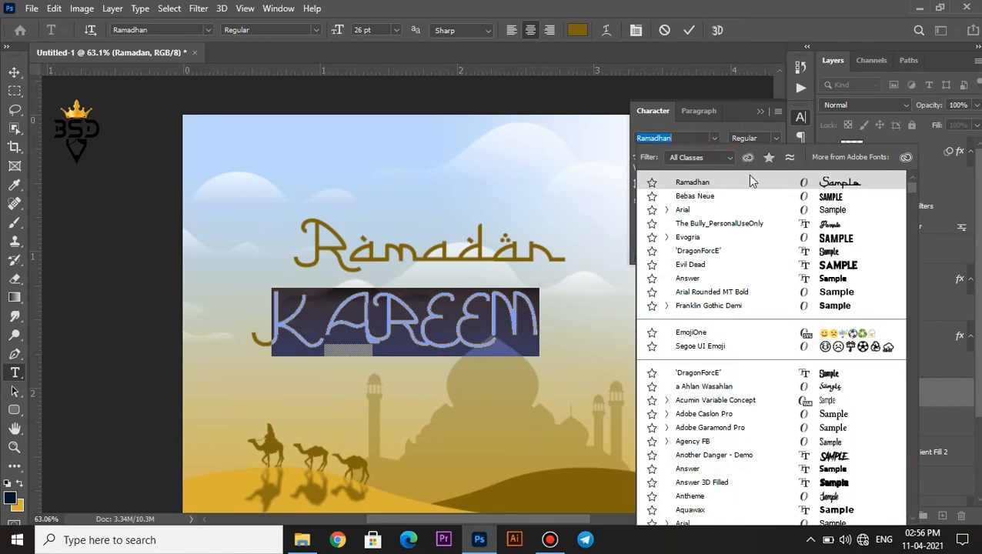
{"action": "left_click", "coordinate": [741, 195]}
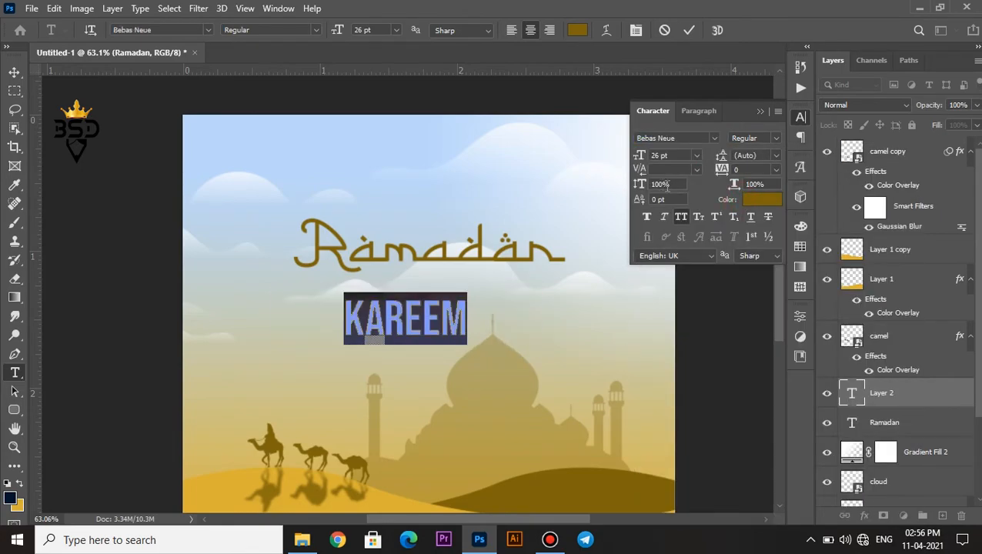
Set the "kareem" text to 80% vertical scale, 12 pt size and 1360 tracking.
{"action": "key", "text": "BackSpace"}
{"action": "type", "text": "8"}
{"action": "key", "text": "Return"}
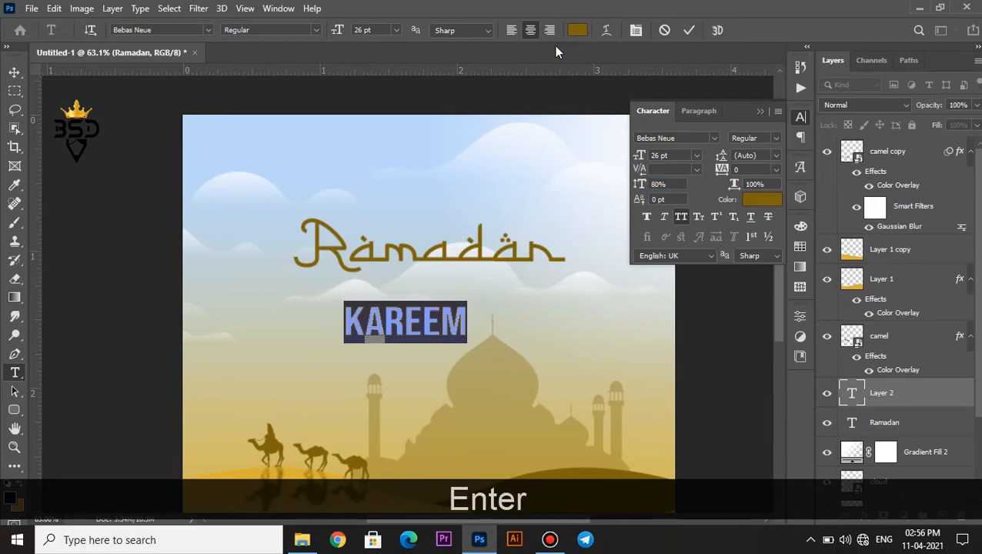
{"action": "left_click_drag", "start_coordinate": [722, 169], "coordinate": [743, 169]}
{"action": "left_click_drag", "start_coordinate": [642, 155], "coordinate": [742, 169]}
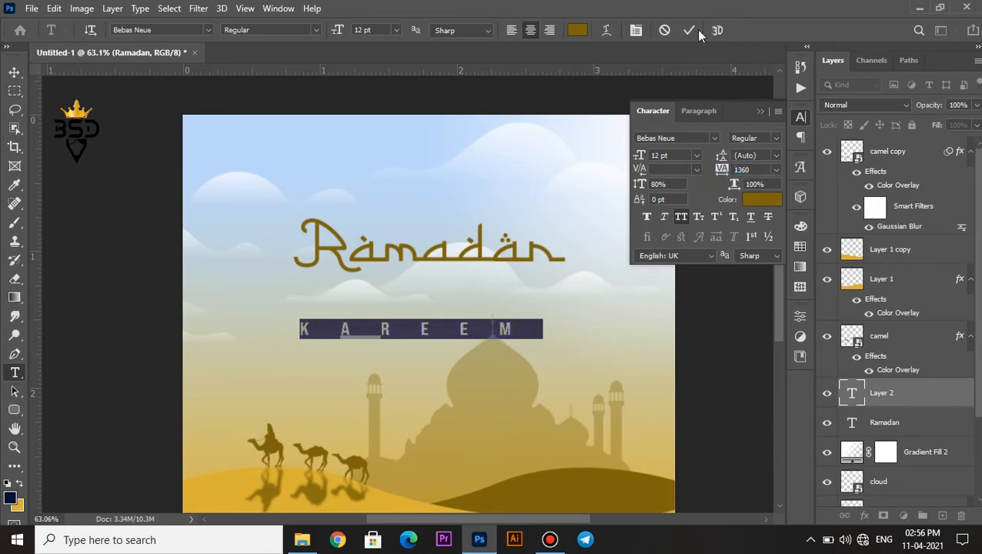
Commit the "kareem" text and position it centred just beneath the "Ramadan" title.
{"action": "left_click", "coordinate": [690, 31]}
{"action": "key", "text": "v"}
{"action": "left_click_drag", "start_coordinate": [465, 331], "coordinate": [526, 294]}
{"action": "key", "text": "Down"}
{"action": "key", "text": "Down"}
{"action": "key", "text": "Down"}
{"action": "key", "text": "Down"}
{"action": "key", "text": "Down"}
{"action": "key", "text": "Down"}
{"action": "key", "text": "Down"}
{"action": "scroll", "coordinate": [526, 299], "scroll_direction": "down", "scroll_amount": 2}
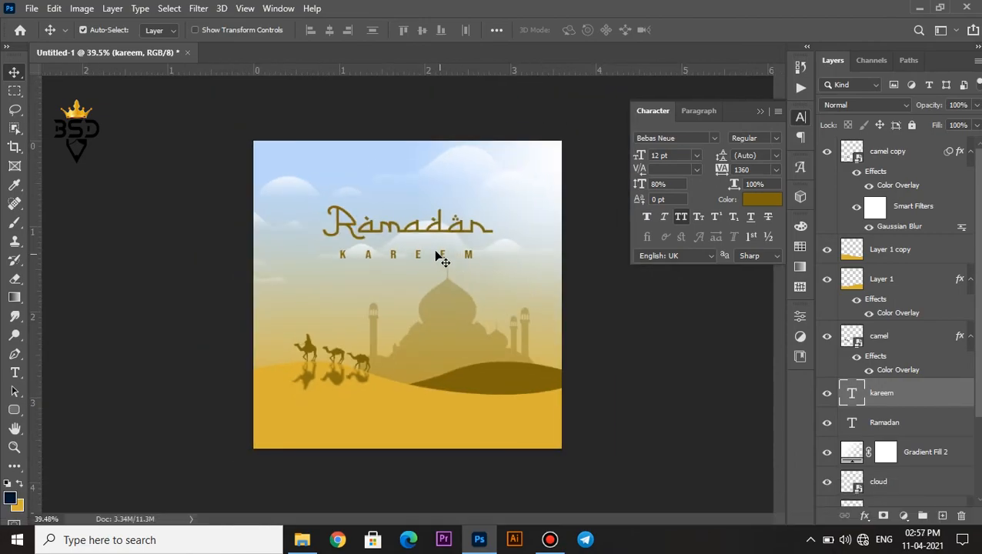
{"action": "scroll", "coordinate": [435, 256], "scroll_direction": "up", "scroll_amount": 1}
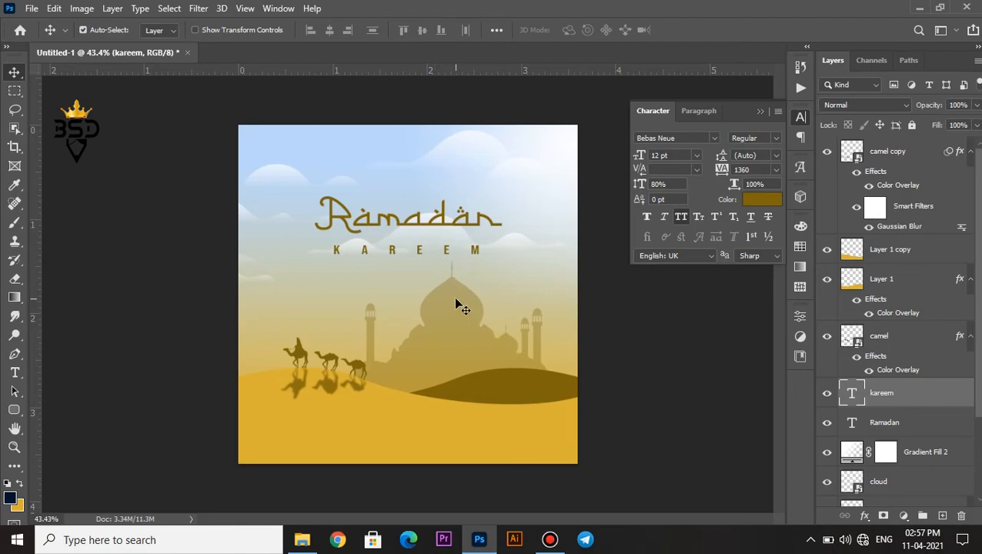
Select the "kareem" and "Ramadan" text layers together and nudge them upward toward the poster's top edge.
{"action": "left_click", "coordinate": [881, 425], "text": "ctrl"}
{"action": "key", "text": "Up"}
{"action": "key", "text": "Up"}
{"action": "key", "text": "Up"}
{"action": "key", "text": "Up"}
{"action": "key", "text": "Up"}
{"action": "key", "text": "Up"}
{"action": "key", "text": "Up"}
{"action": "key", "text": "Up"}
{"action": "key", "text": "Up"}
{"action": "key", "text": "Up"}
{"action": "key", "text": "Up"}
{"action": "key", "text": "Up"}
{"action": "key", "text": "Up"}
{"action": "key", "text": "Up"}
{"action": "key", "text": "Up"}
{"action": "key", "text": "Up"}
{"action": "key", "text": "Up"}
{"action": "key", "text": "Up"}
{"action": "key", "text": "Up"}
{"action": "key", "text": "Up"}
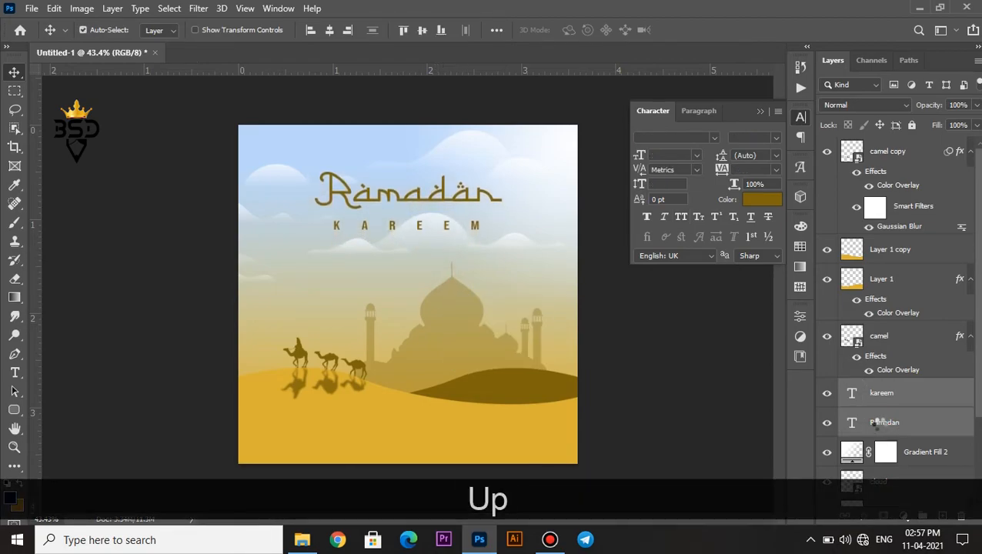
{"action": "key", "text": "Up"}
{"action": "key", "text": "Up"}
{"action": "key", "text": "Up"}
{"action": "key", "text": "Up"}
{"action": "key", "text": "Up"}
{"action": "key", "text": "Up"}
{"action": "key", "text": "Up"}
{"action": "key", "text": "Up"}
{"action": "key", "text": "Up"}
{"action": "key", "text": "Up"}
{"action": "key", "text": "Up"}
{"action": "key", "text": "Up"}
{"action": "key", "text": "Up"}
{"action": "key", "text": "Up"}
{"action": "key", "text": "Up"}
{"action": "key", "text": "Up"}
{"action": "key", "text": "Up"}
{"action": "key", "text": "Up"}
{"action": "key", "text": "Up"}
{"action": "key", "text": "Up"}
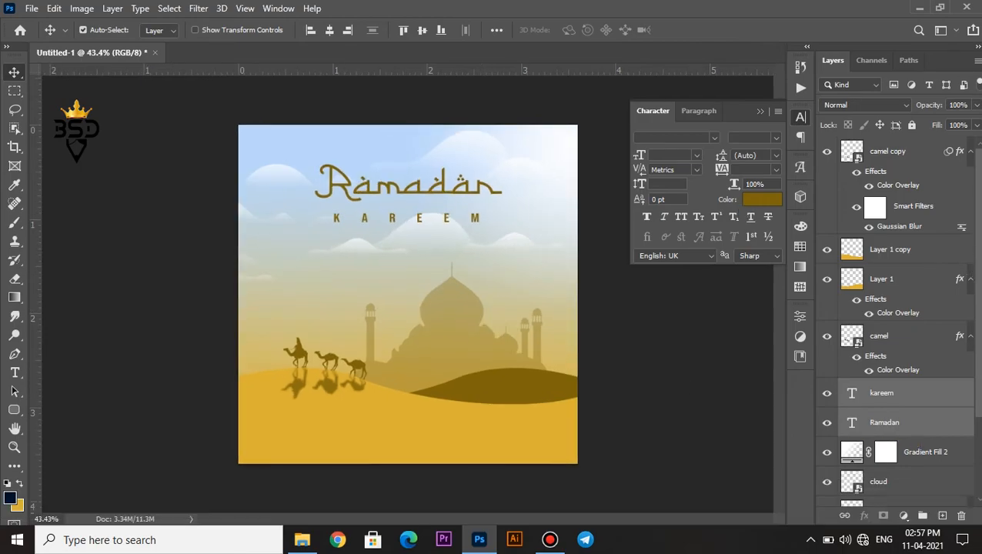
Add a Color Lookup adjustment above all layers using the Kodak 5218 Kodak 2395 3D LUT, and compare the poster with and without it.
{"action": "left_click", "coordinate": [913, 157]}
{"action": "left_click", "coordinate": [905, 514]}
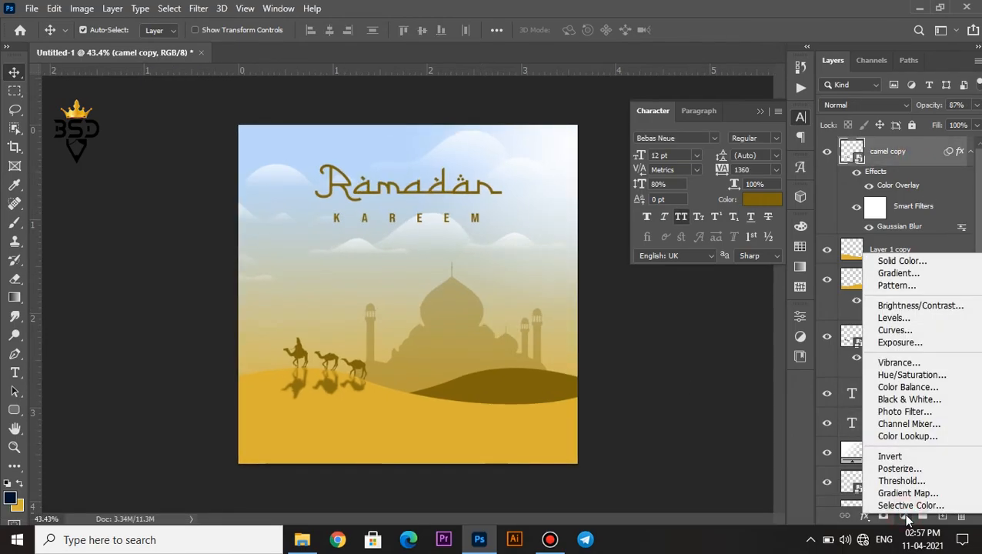
{"action": "left_click", "coordinate": [901, 435]}
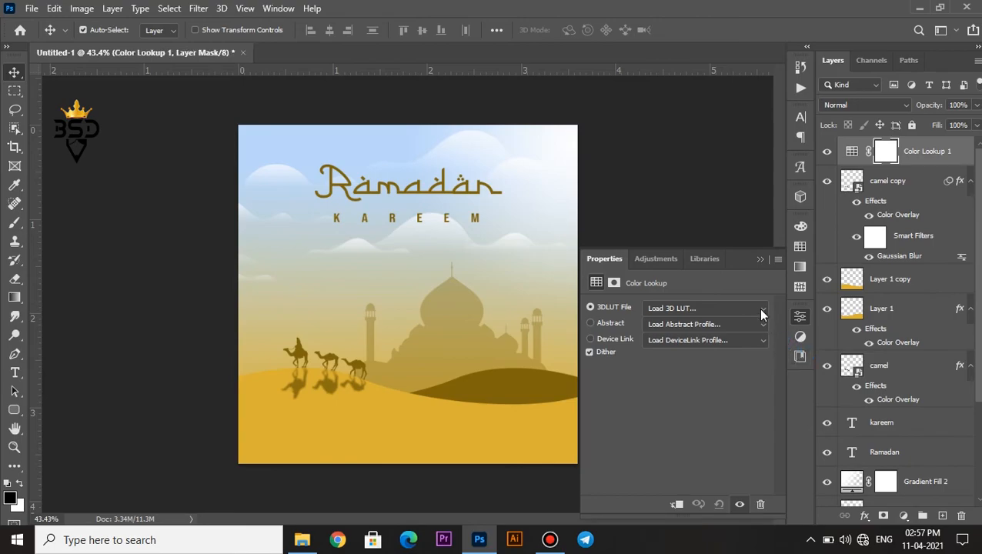
{"action": "left_click", "coordinate": [758, 308]}
{"action": "left_click", "coordinate": [739, 309]}
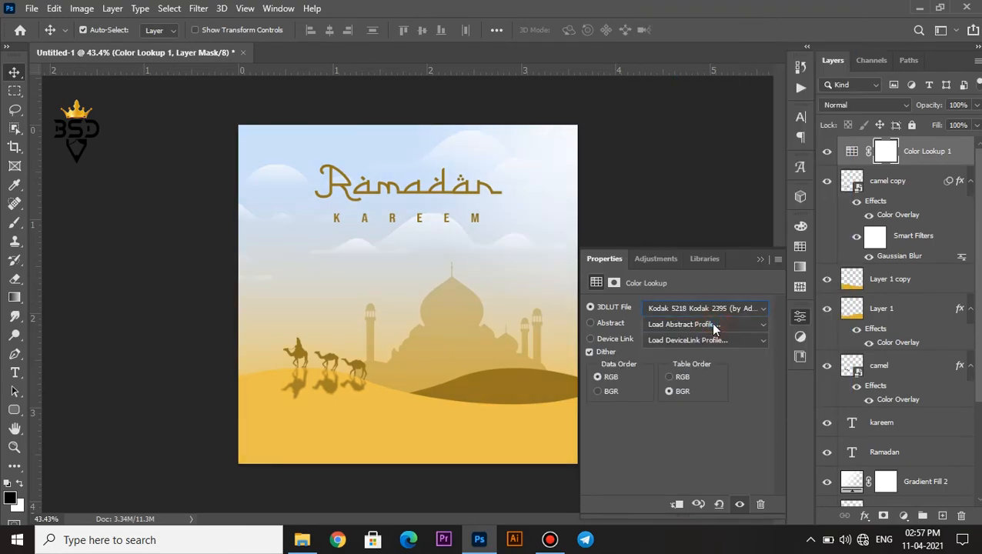
{"action": "left_click", "coordinate": [761, 258]}
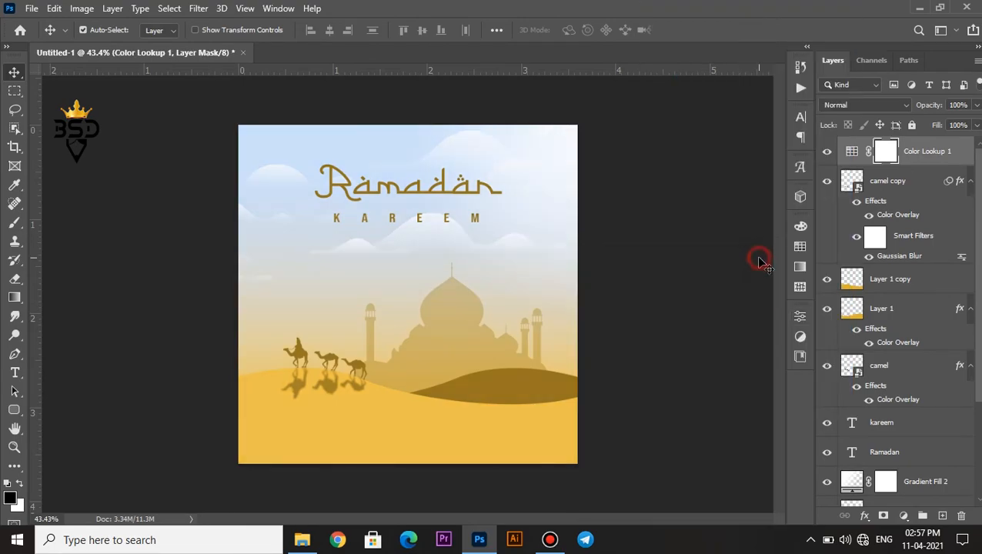
{"action": "scroll", "coordinate": [456, 280], "scroll_direction": "up", "scroll_amount": 2}
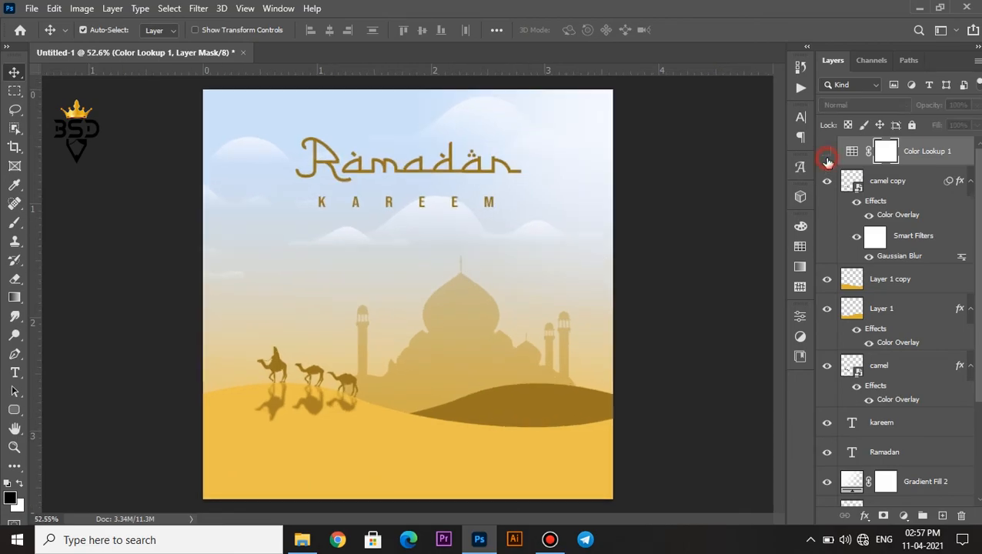
{"action": "left_click", "coordinate": [826, 153]}
{"action": "left_click", "coordinate": [827, 152]}
{"action": "scroll", "coordinate": [402, 211], "scroll_direction": "down", "scroll_amount": 1}
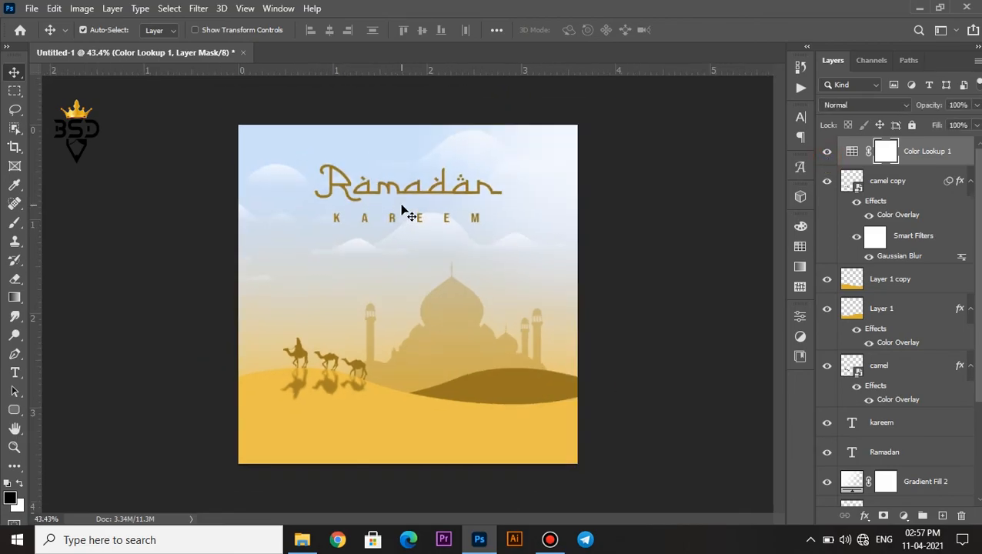